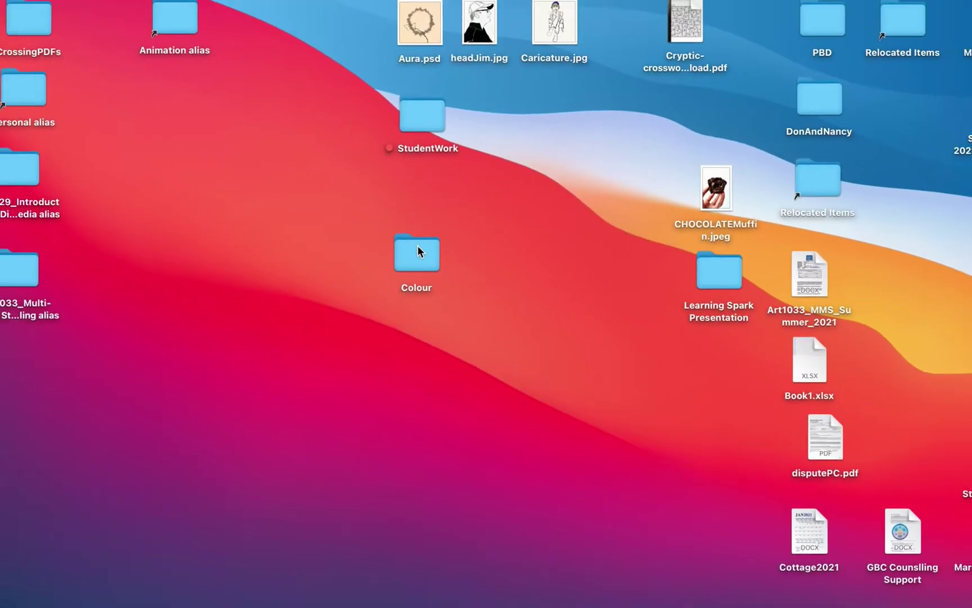
Open the desktop's Colour folder to check its subfolders and close its window
double_click(419, 251)
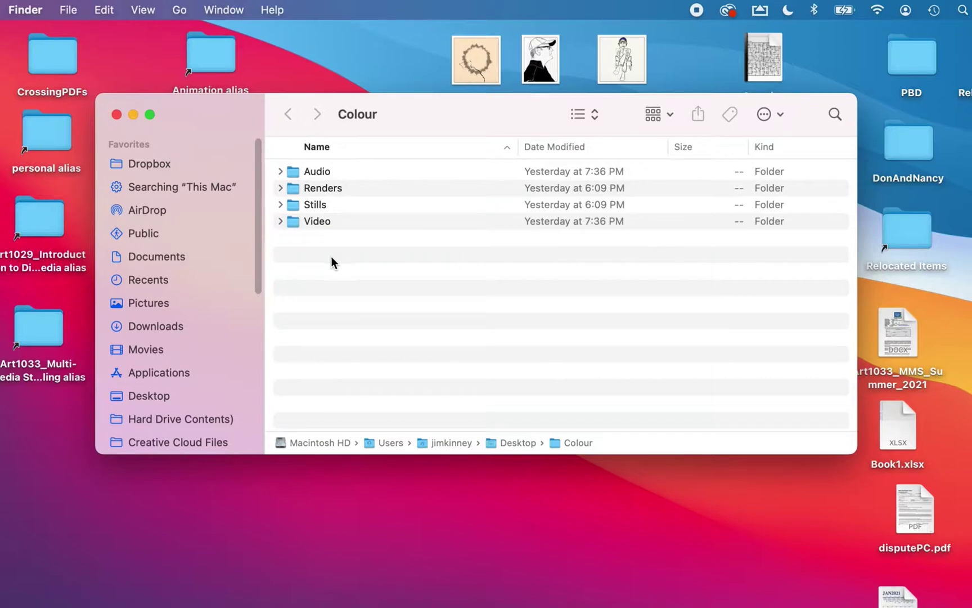
click(117, 114)
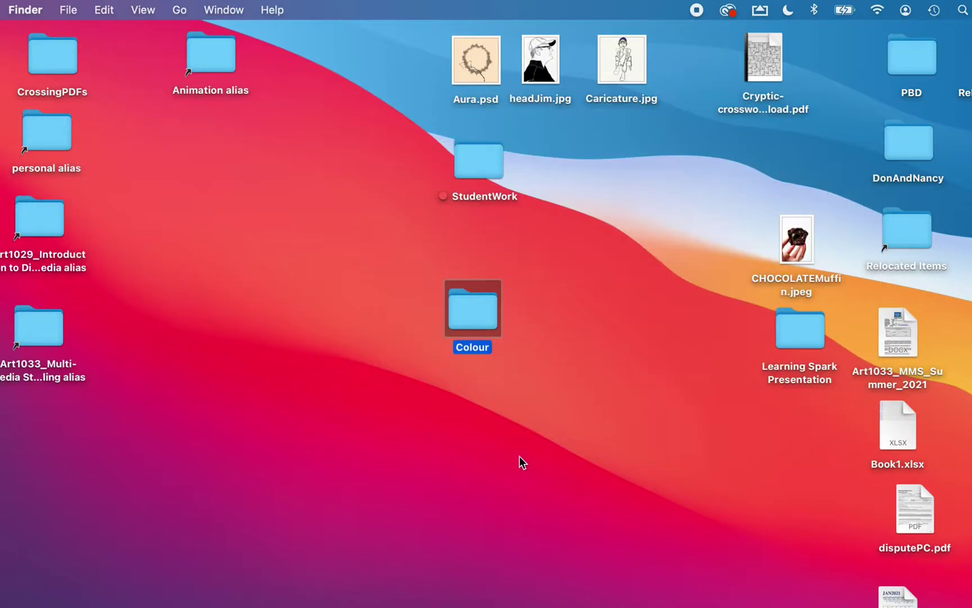
mouse_move(467, 299)
mouse_down()
mouse_move(375, 274)
mouse_move(342, 276)
mouse_move(455, 300)
mouse_up()
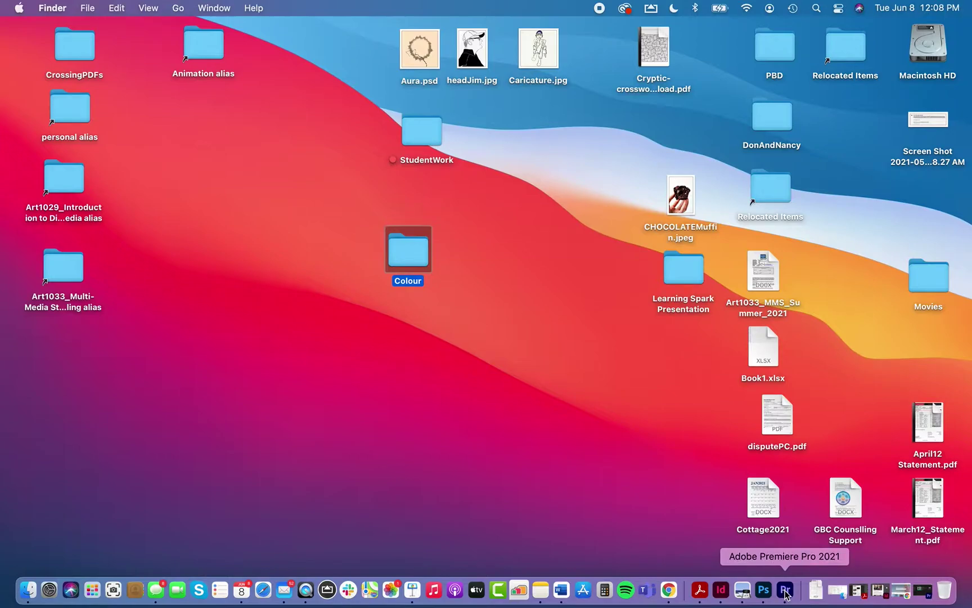
Switch to Adobe Premiere Pro 2021, look over the Learn page's tutorials and return to the Home page
click(785, 591)
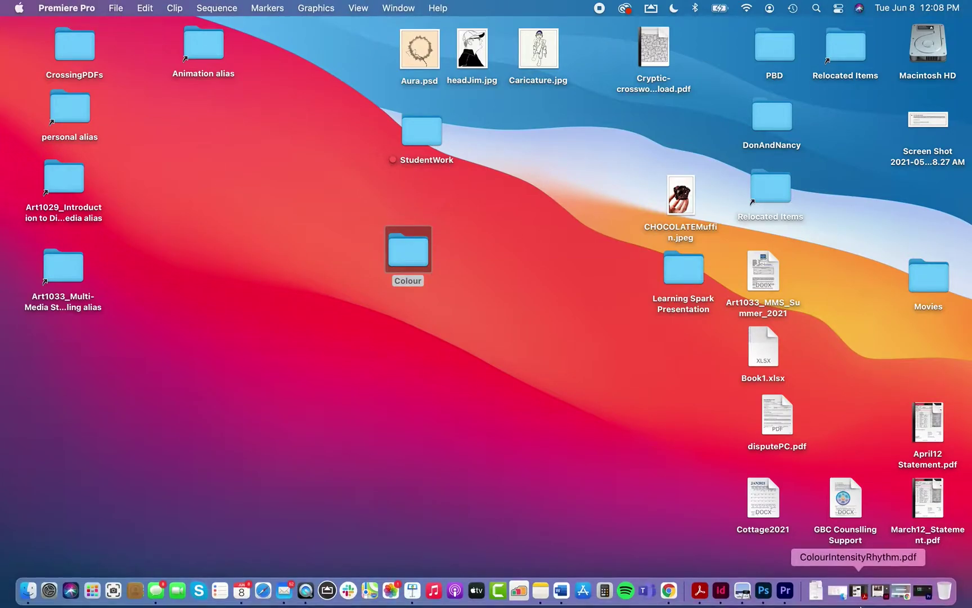
click(925, 591)
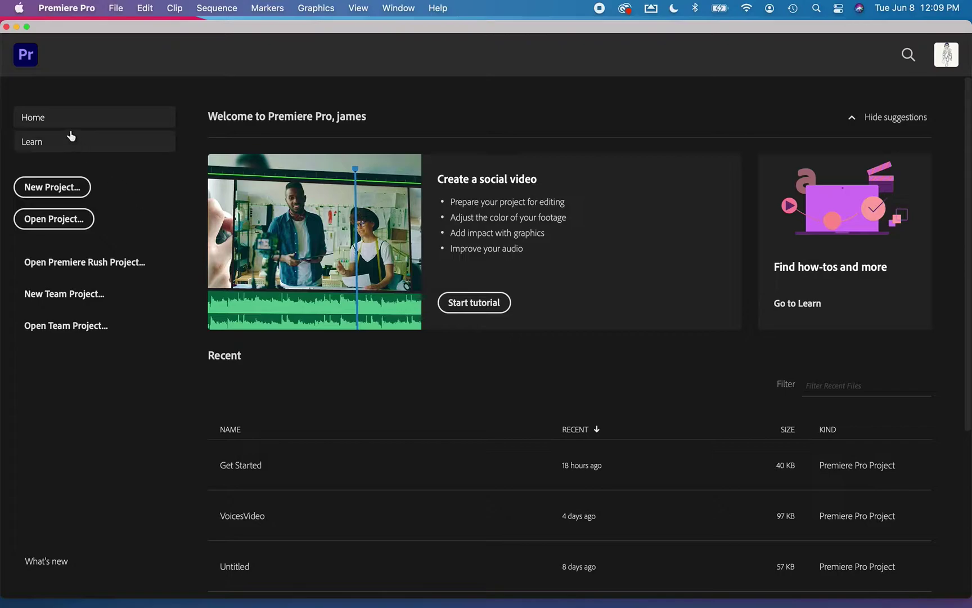
click(45, 149)
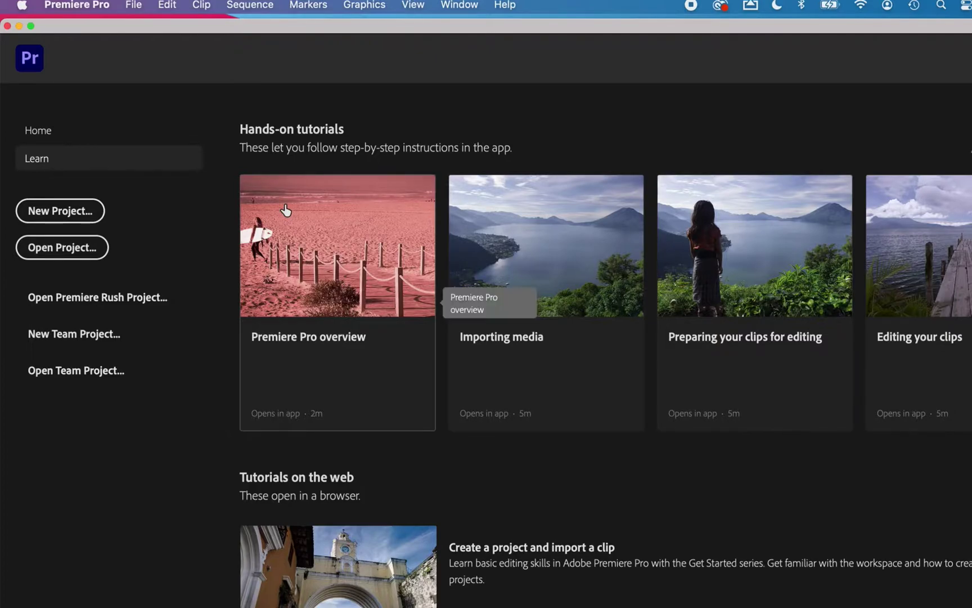
click(53, 135)
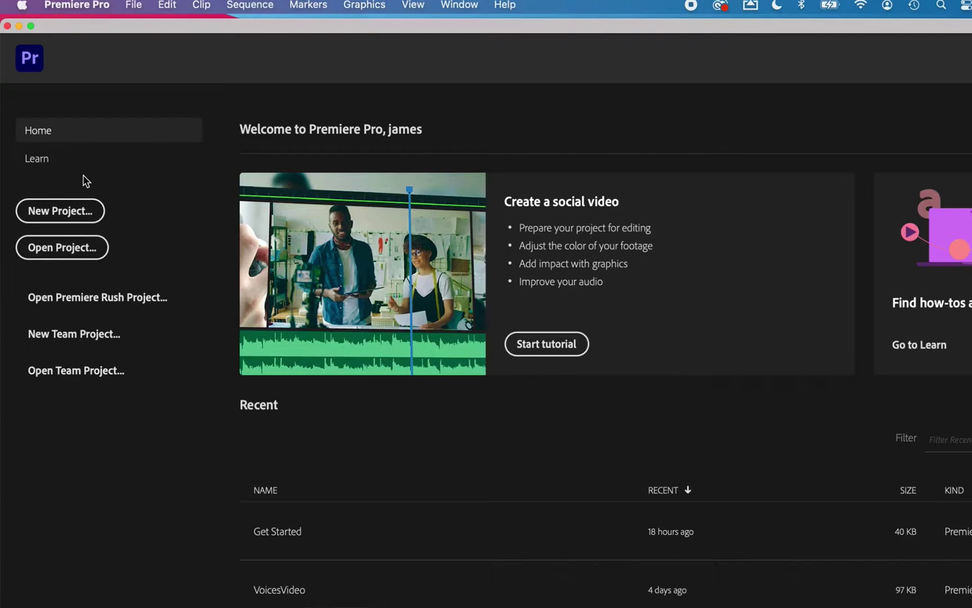
Start a new project named CIR with the desktop's Colour folder as its location
click(62, 212)
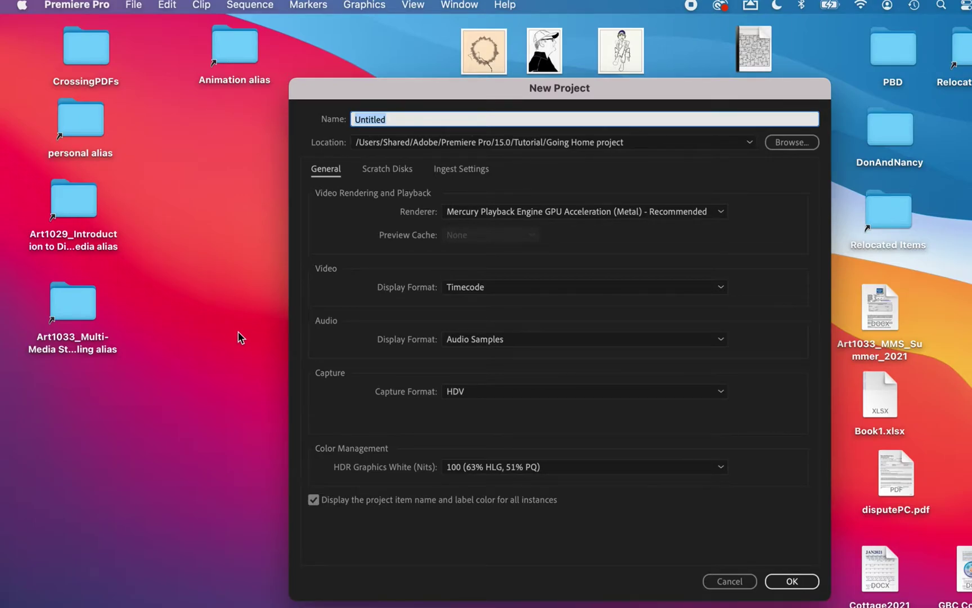
key(BackSpace)
text(CIR)
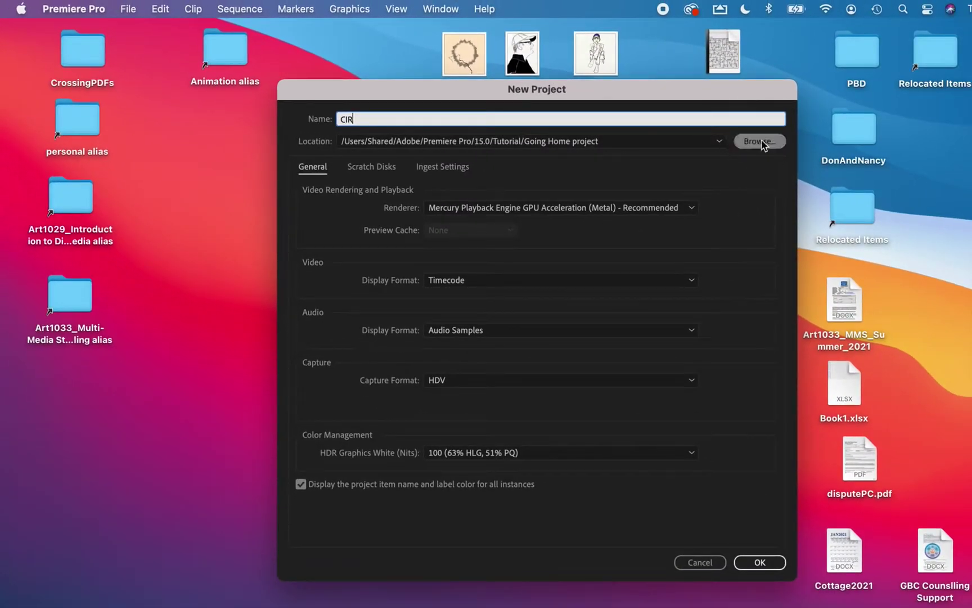
click(760, 142)
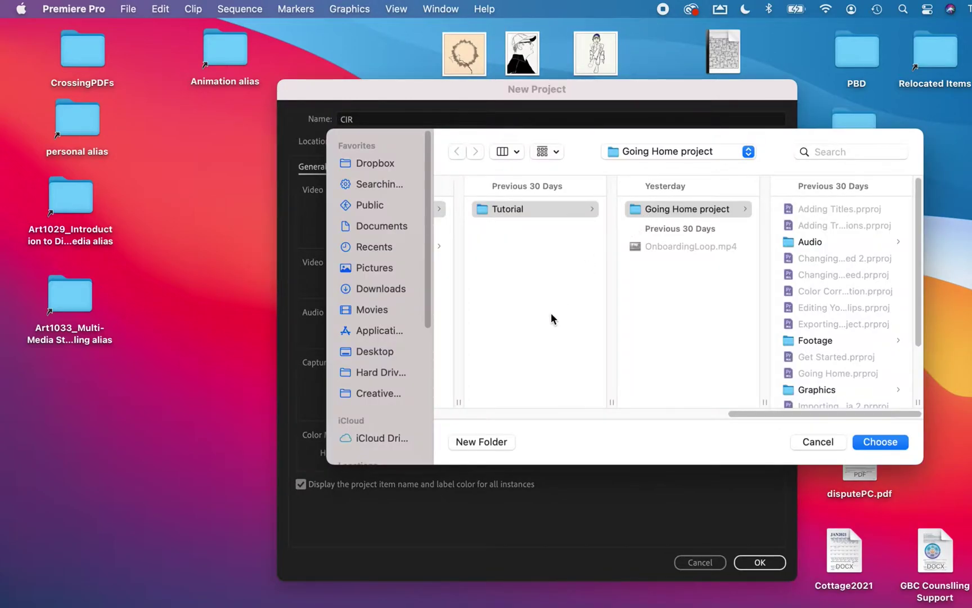
click(369, 350)
click(476, 209)
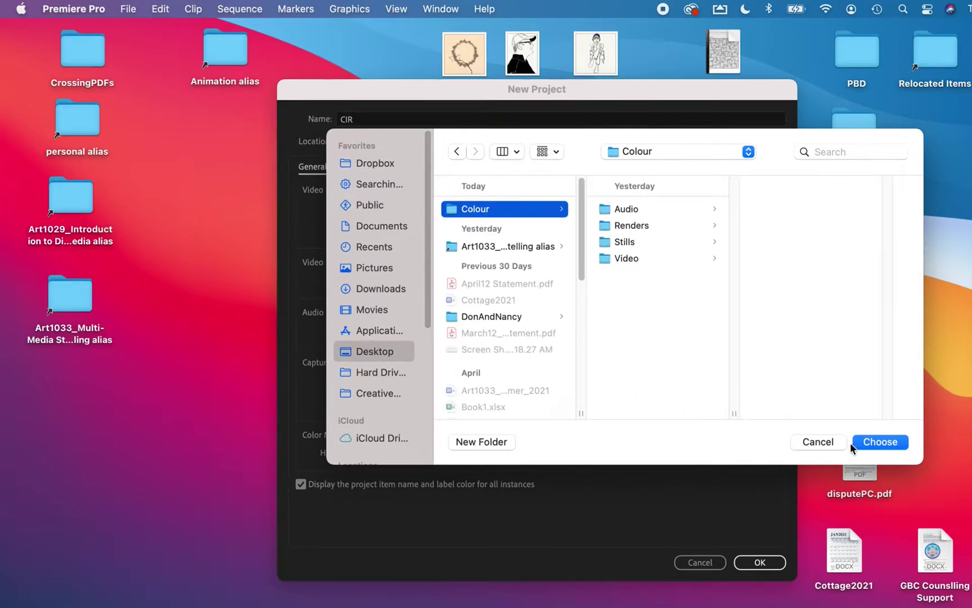
click(875, 442)
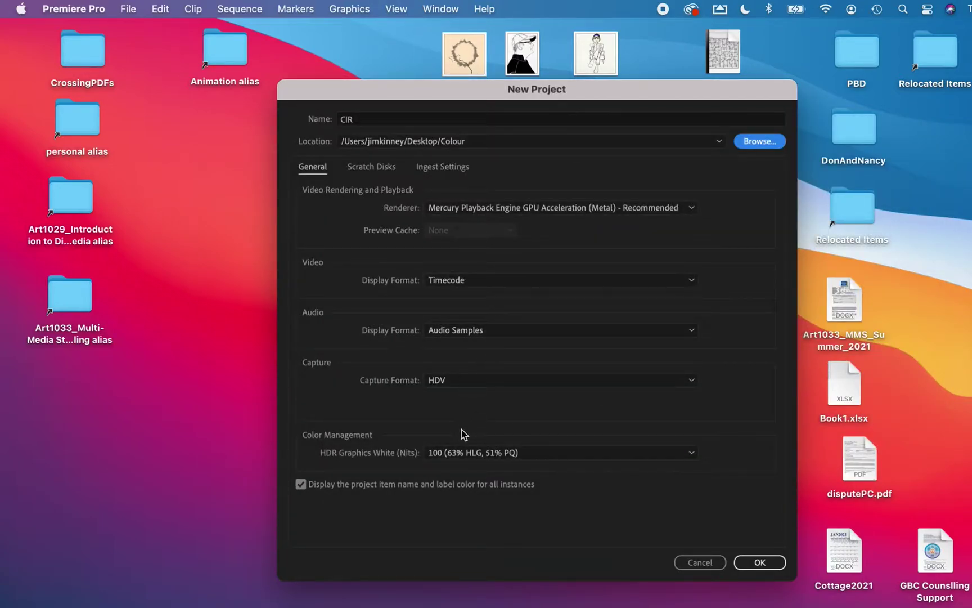
Set the Captured Video scratch disk to the Video folder inside Colour
click(363, 167)
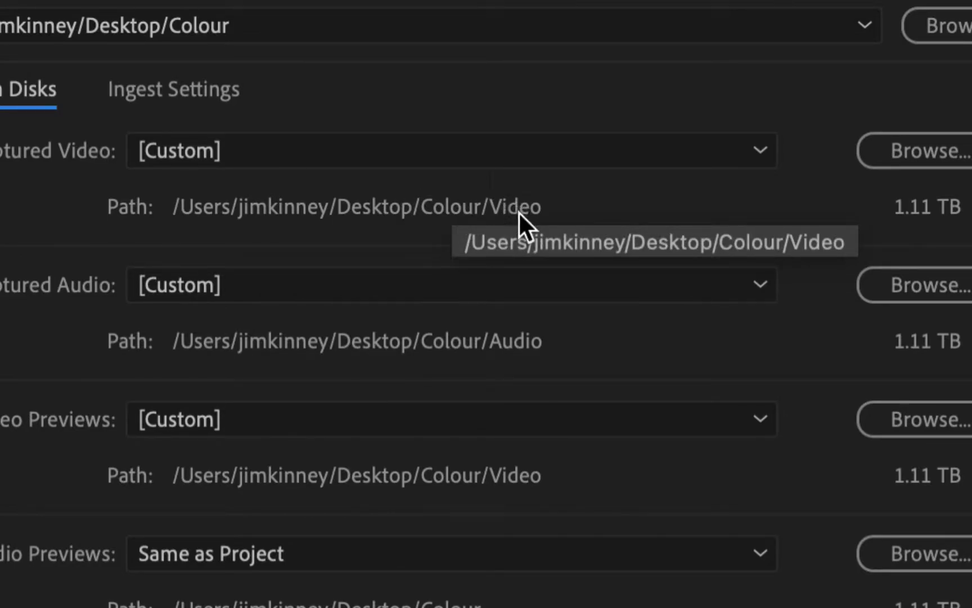
click(950, 151)
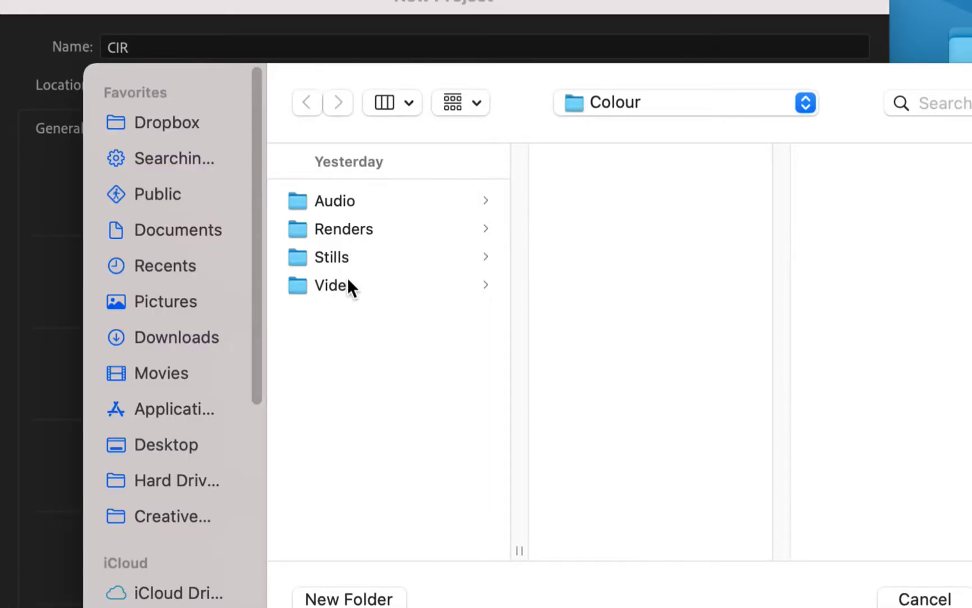
click(349, 282)
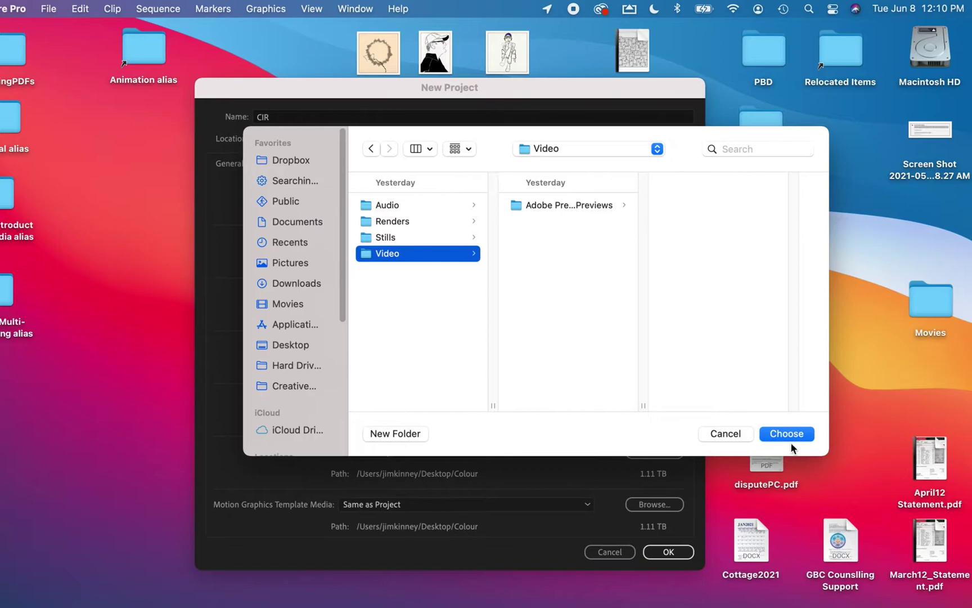
click(785, 434)
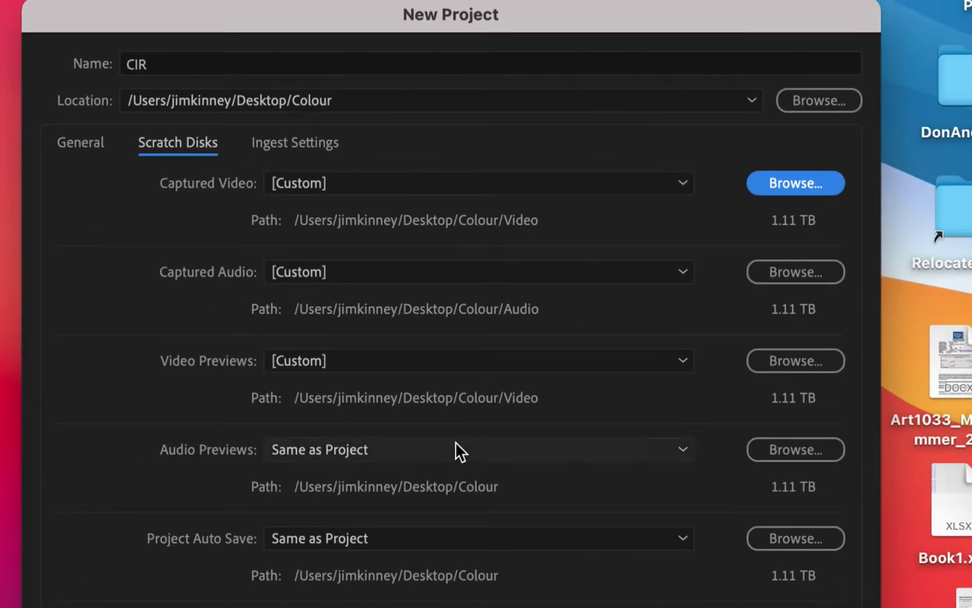
Set the Audio Previews scratch disk to the Audio folder inside Colour and create the project
scroll(456, 438, down, 1)
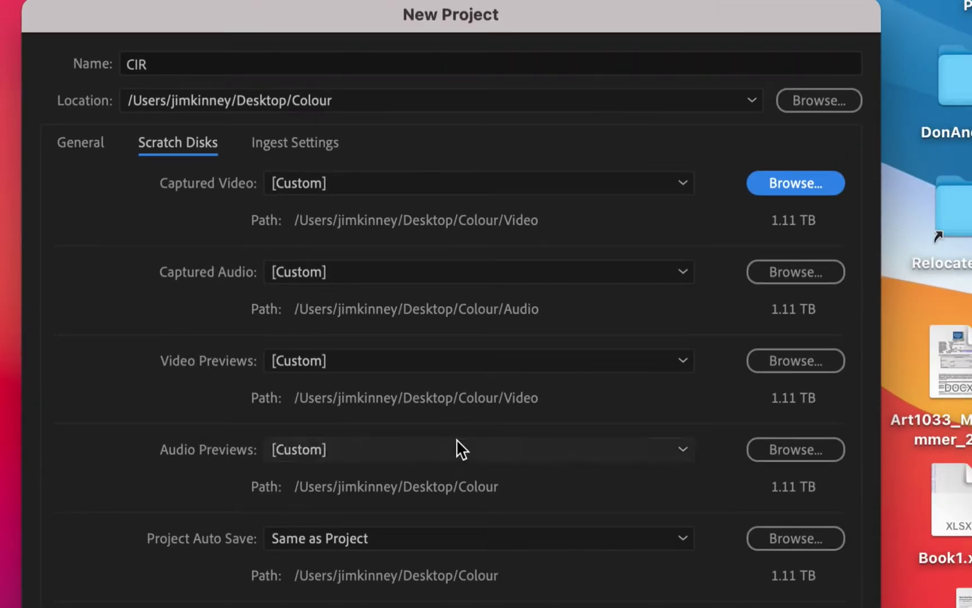
scroll(457, 439, down, 1)
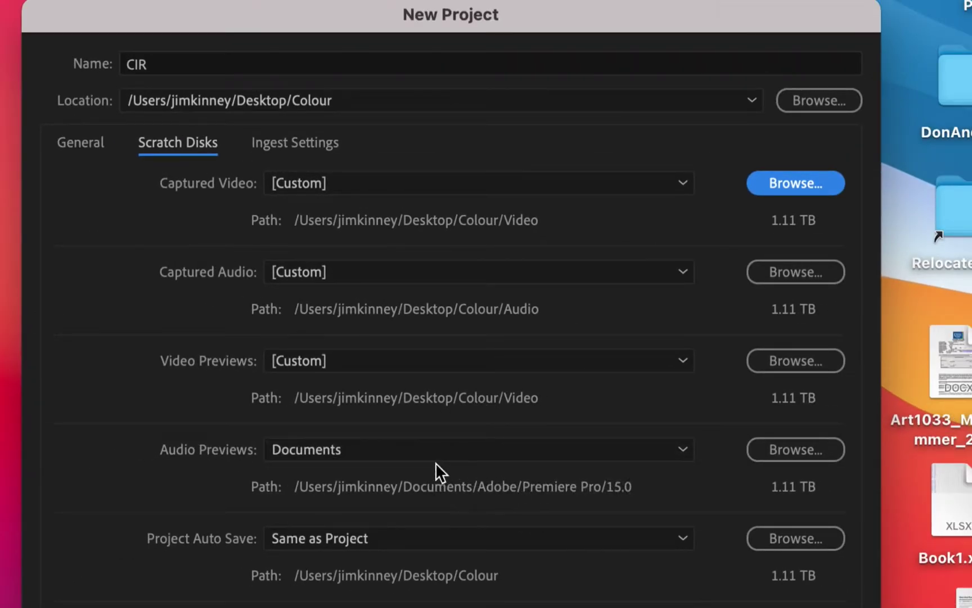
scroll(451, 451, up, 1)
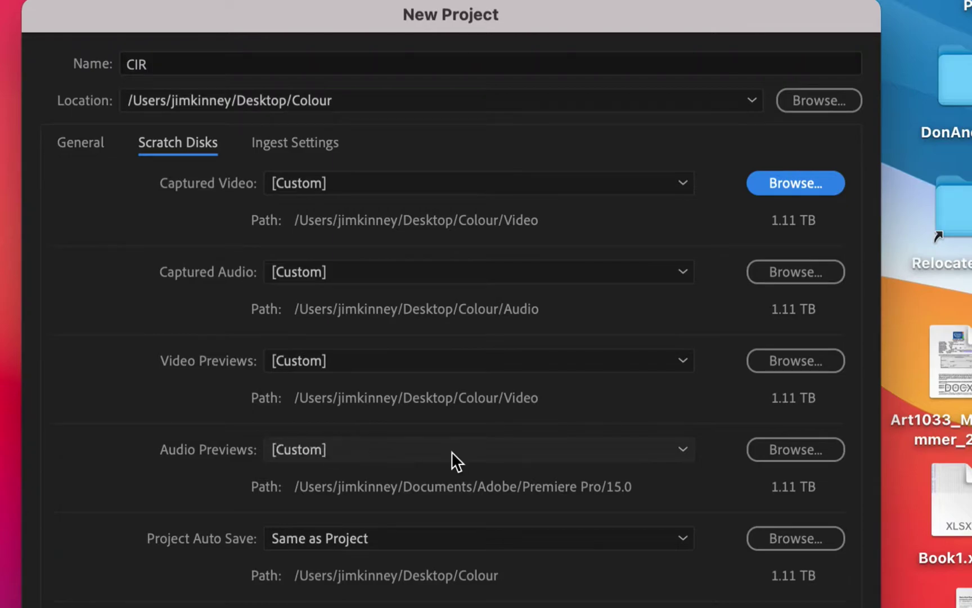
click(809, 443)
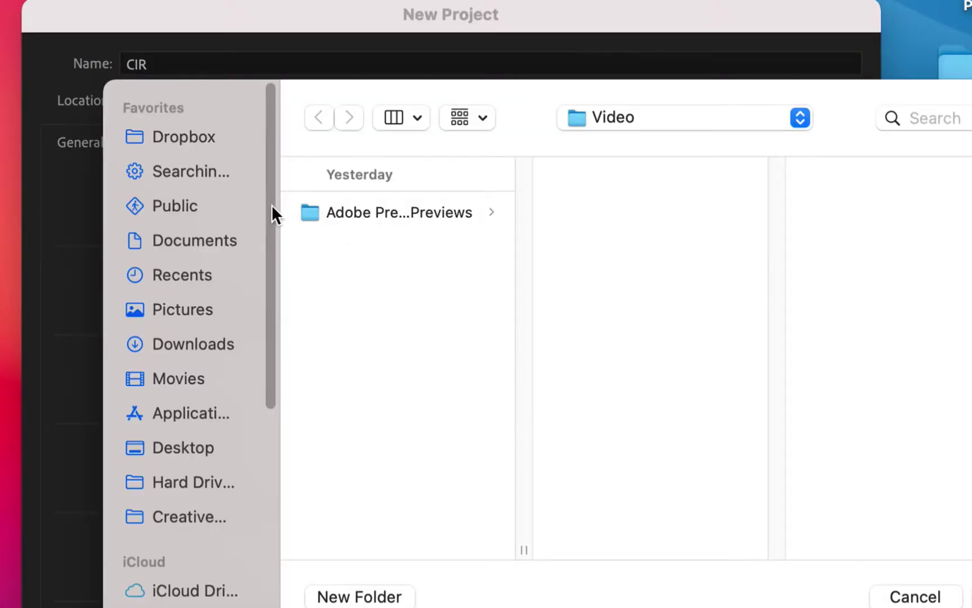
click(611, 121)
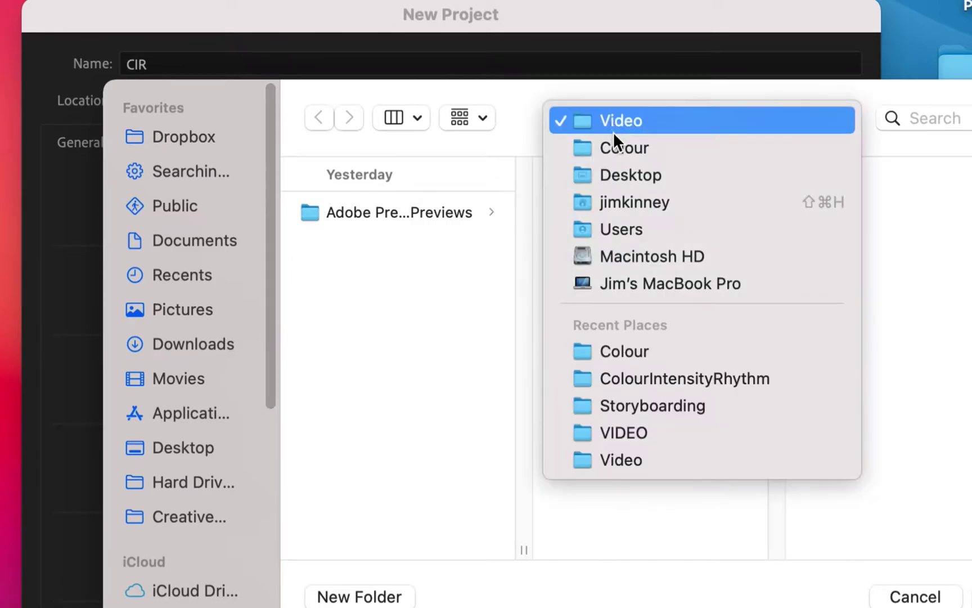
click(616, 148)
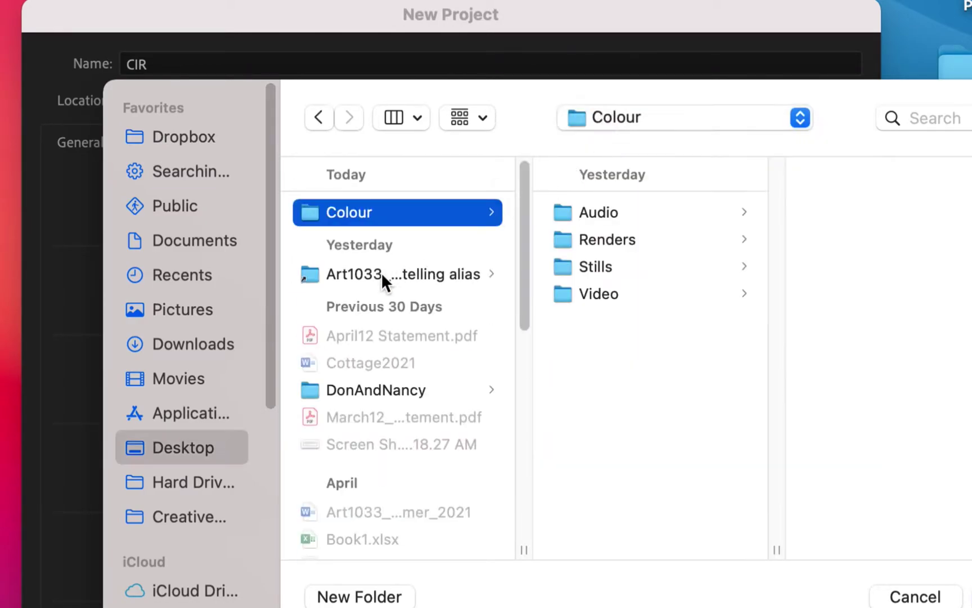
click(601, 213)
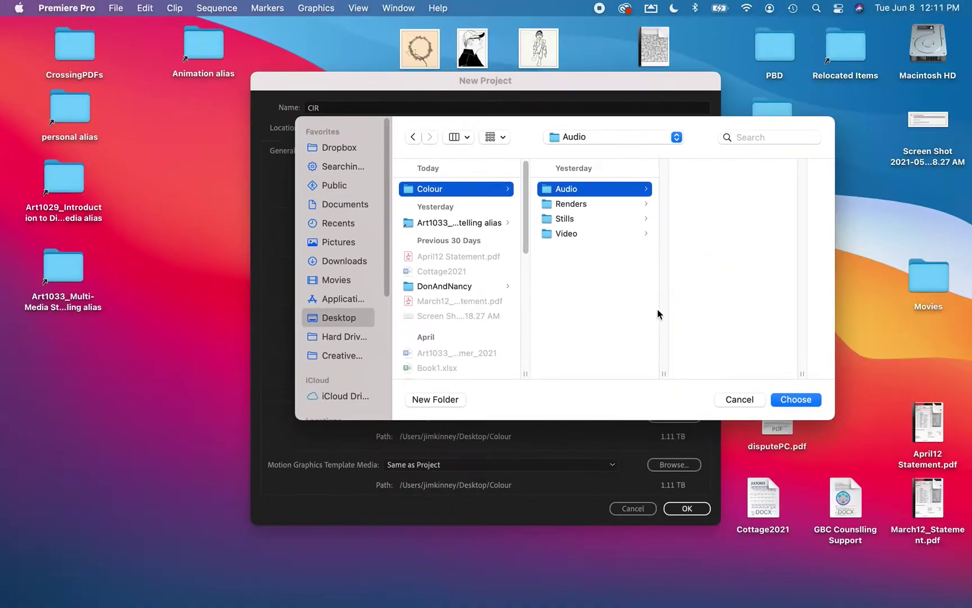
click(795, 399)
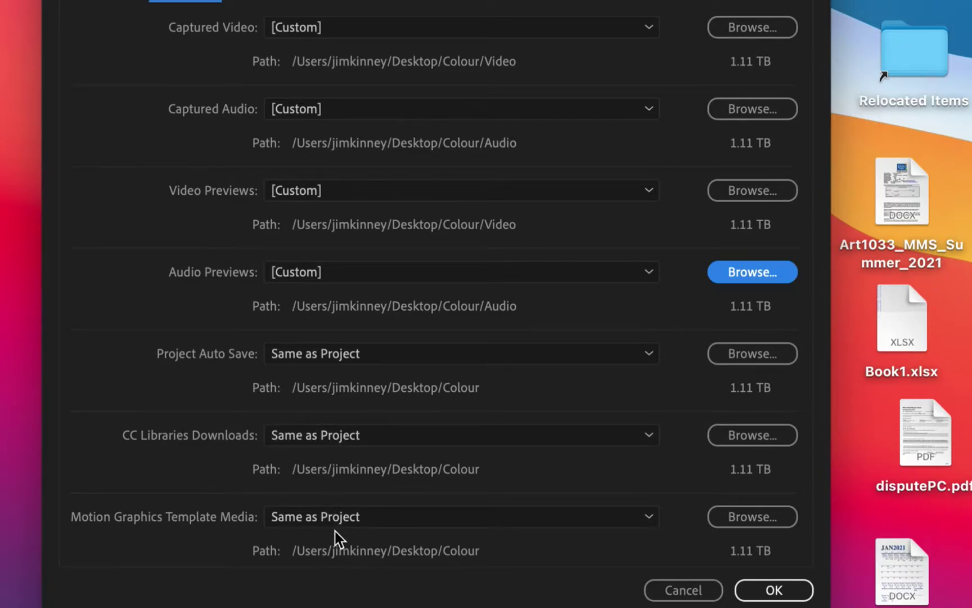
click(766, 591)
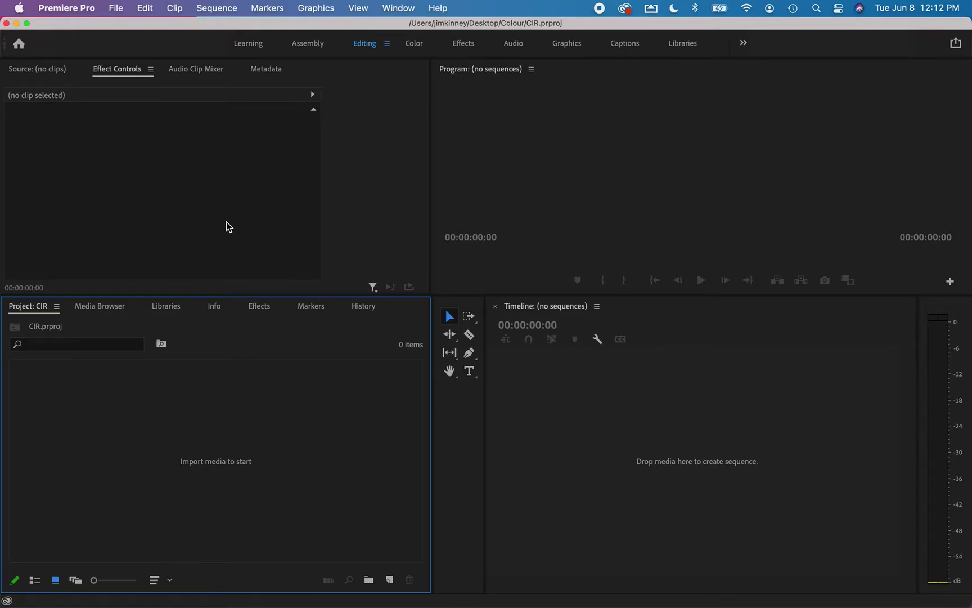
click(695, 184)
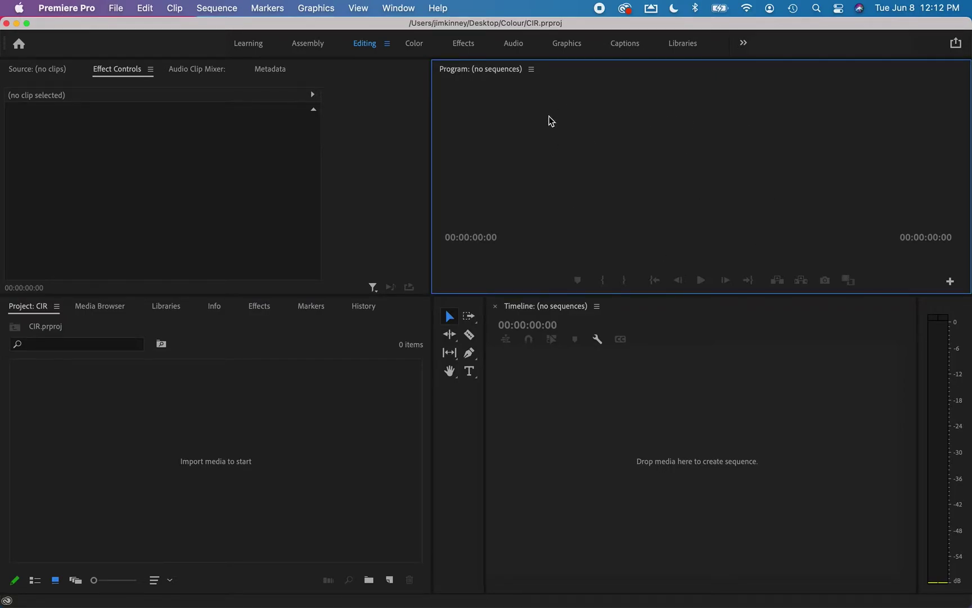
click(652, 402)
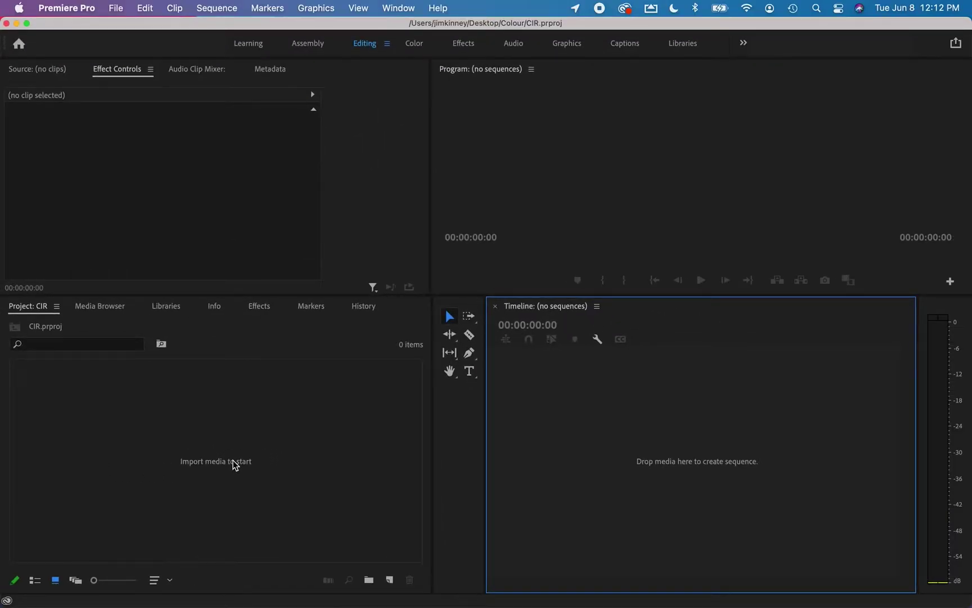
Switch to the Pexels site in Chrome, search for "green" and browse the resulting stock photos
mouse_move(692, 601)
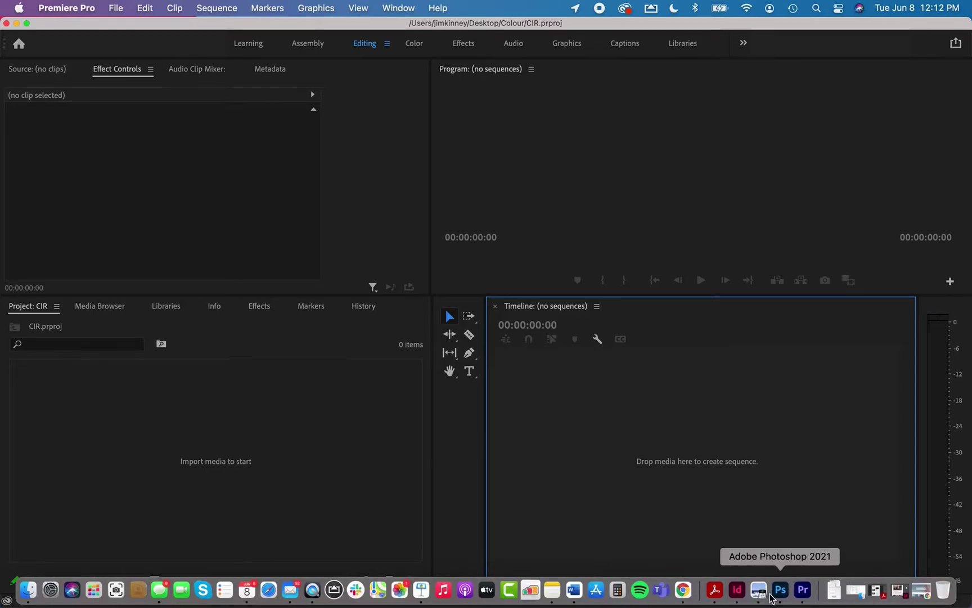
click(683, 590)
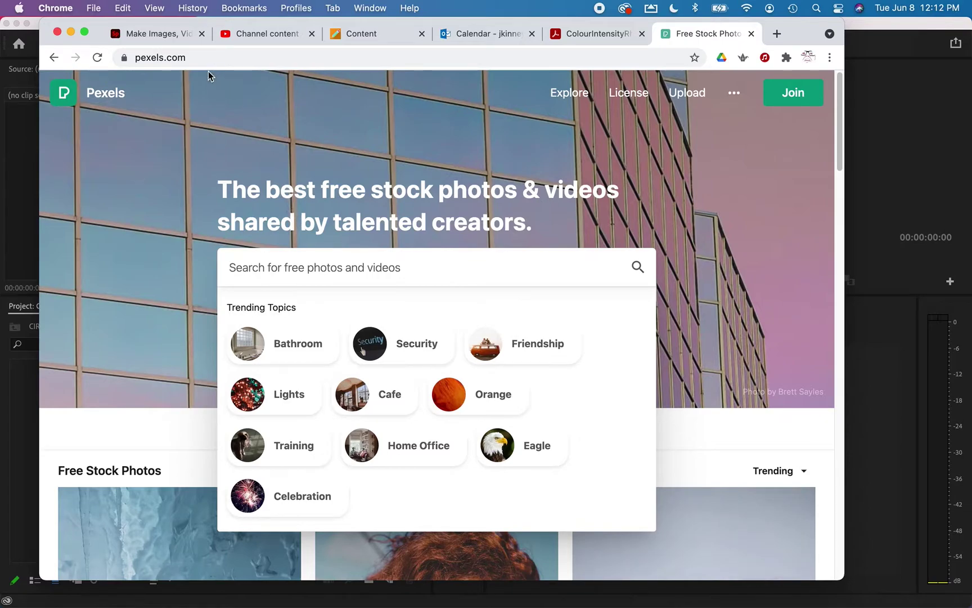
click(205, 57)
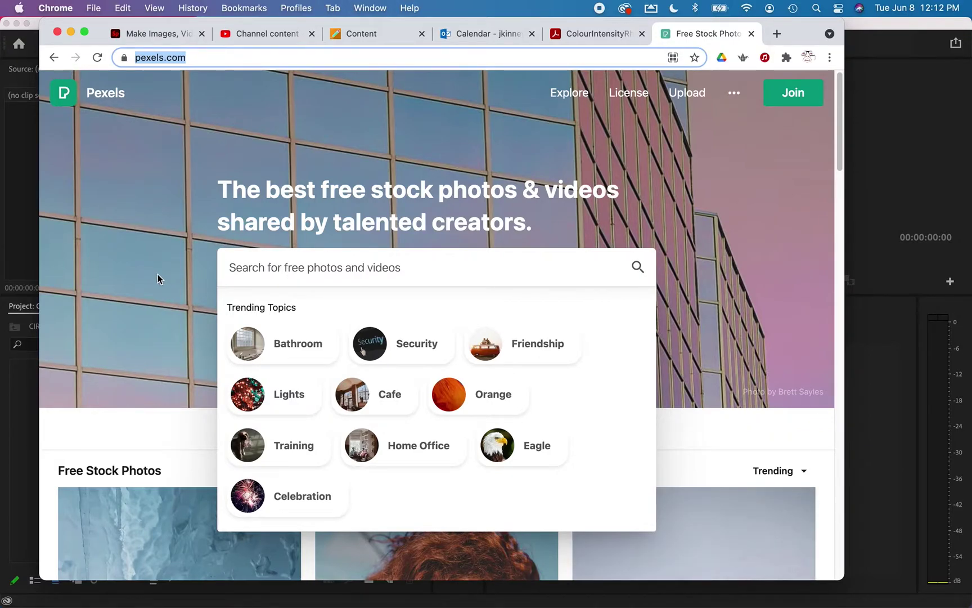
click(287, 262)
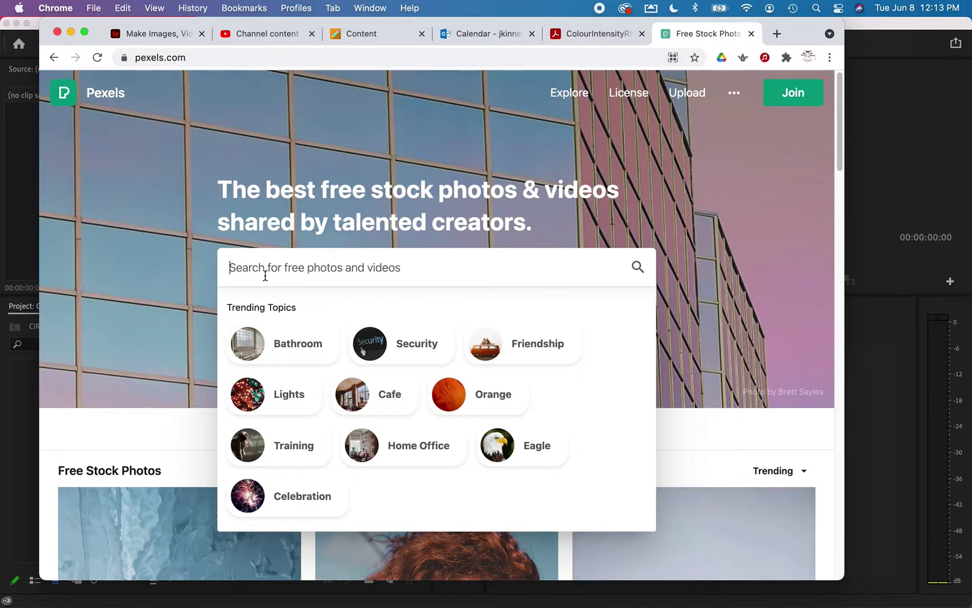
text(green)
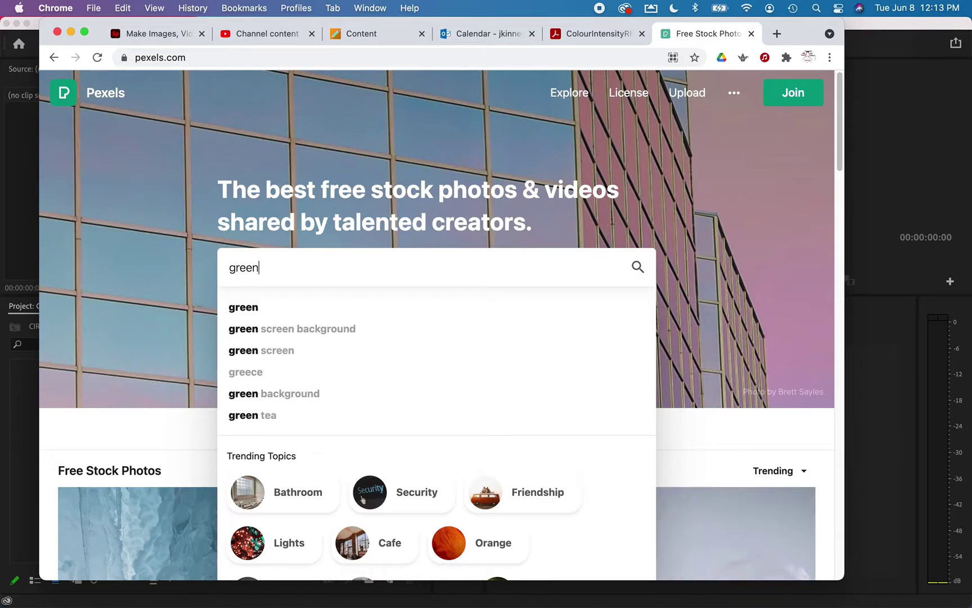
key(Return)
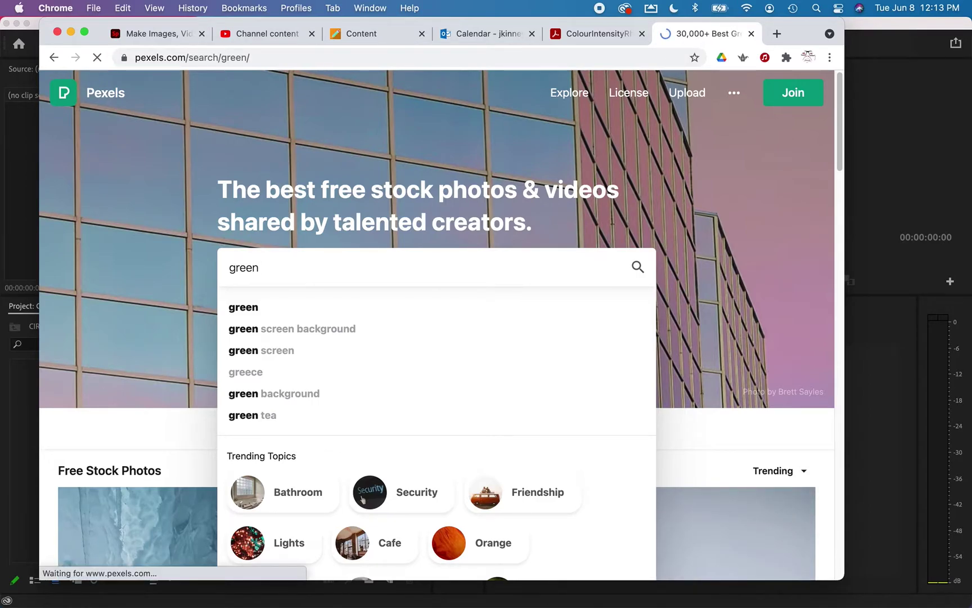
scroll(178, 217, down, 4)
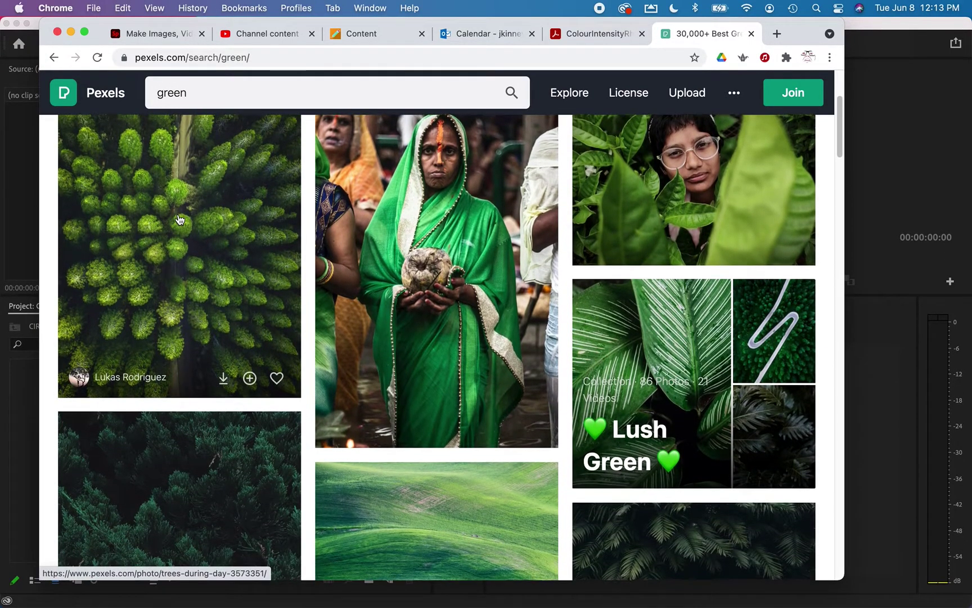
scroll(179, 218, up, 1)
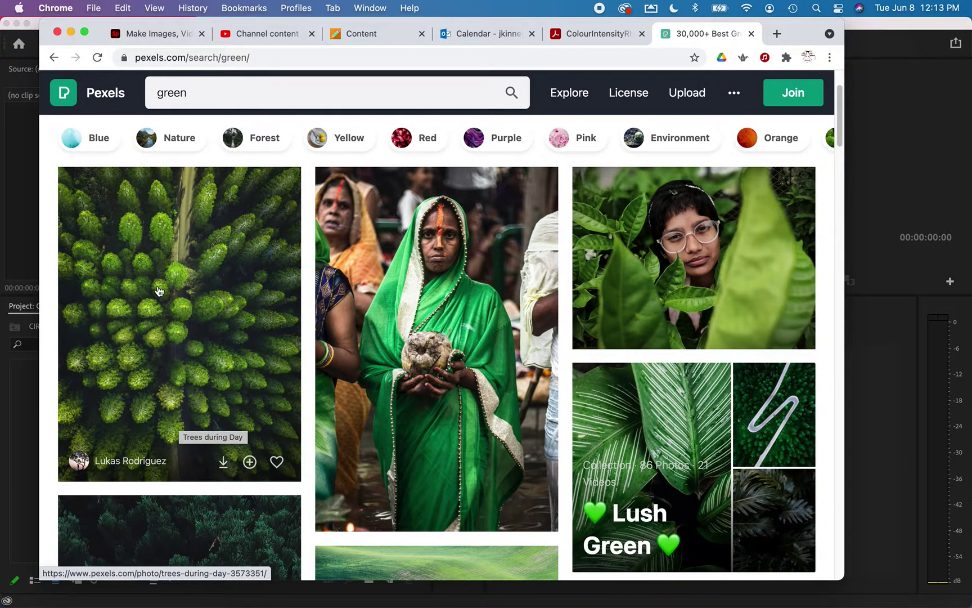
Look through the green photo results on Pexels for strongly green nature and leaf images
scroll(159, 291, down, 10)
scroll(159, 289, down, 8)
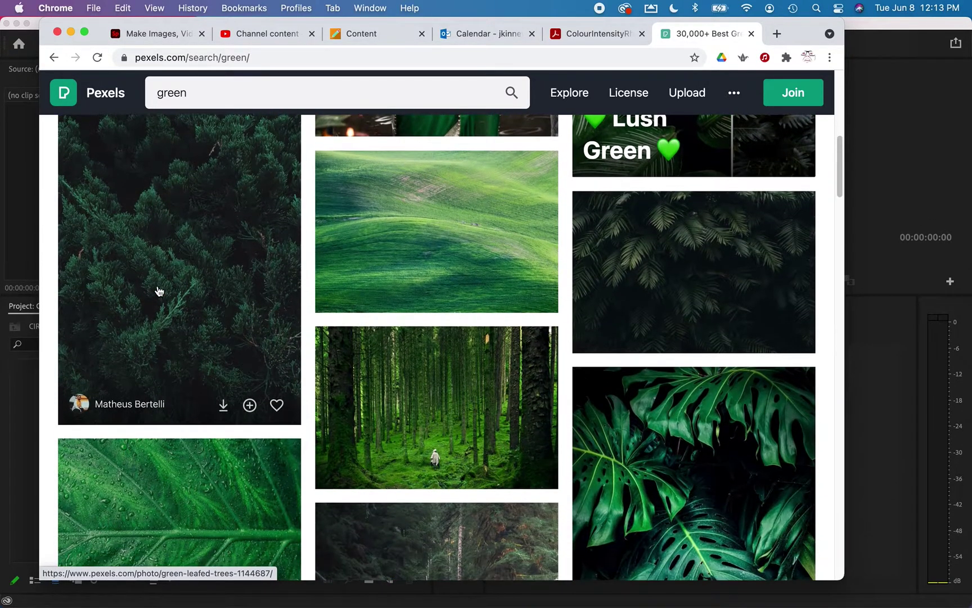
scroll(157, 288, down, 4)
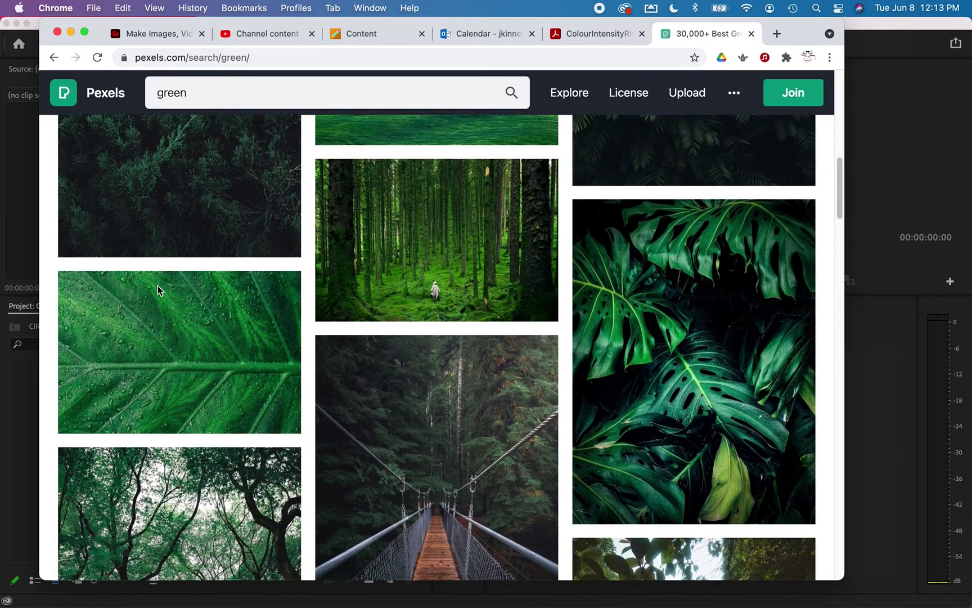
scroll(158, 288, down, 11)
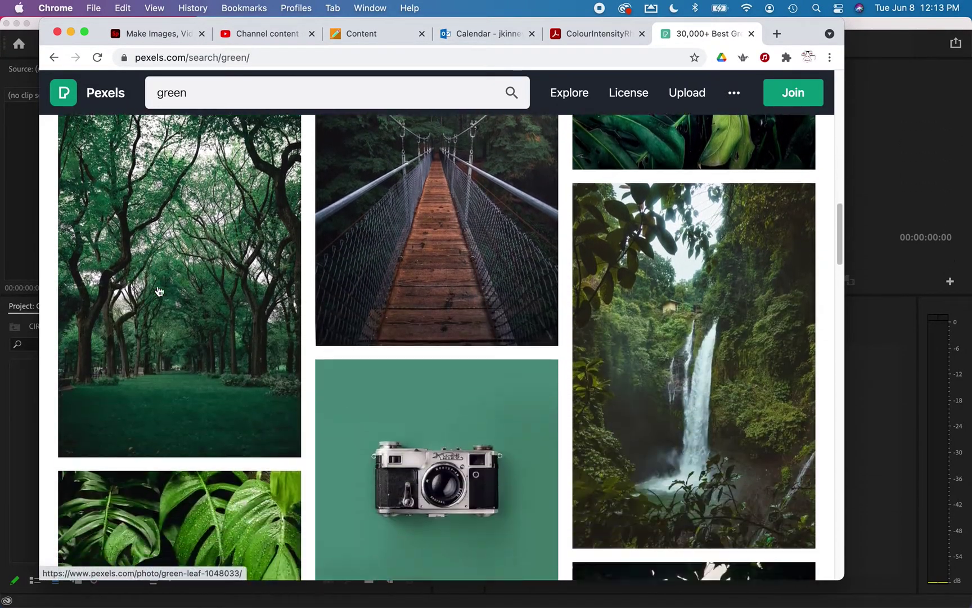
scroll(159, 290, down, 15)
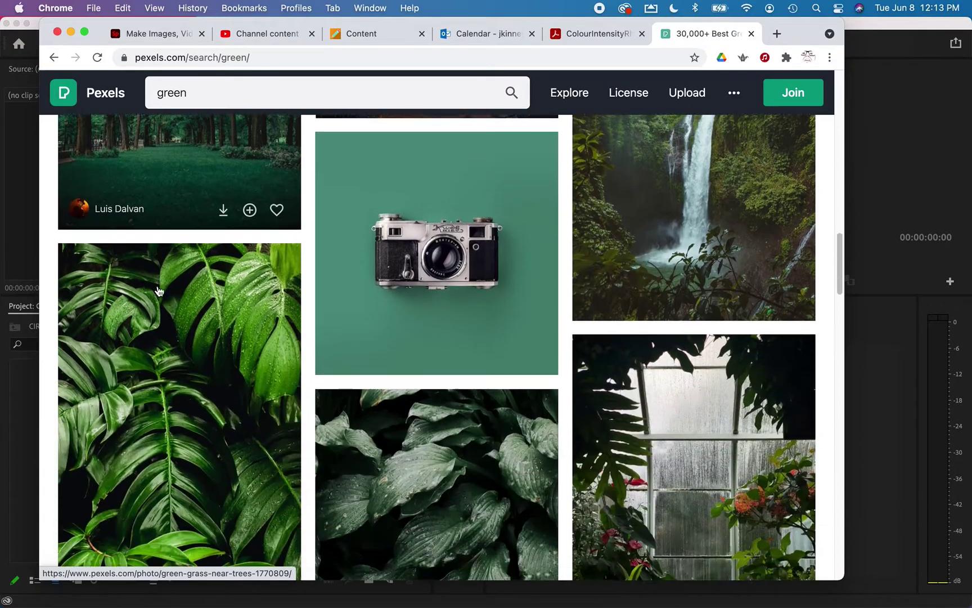
scroll(158, 291, down, 20)
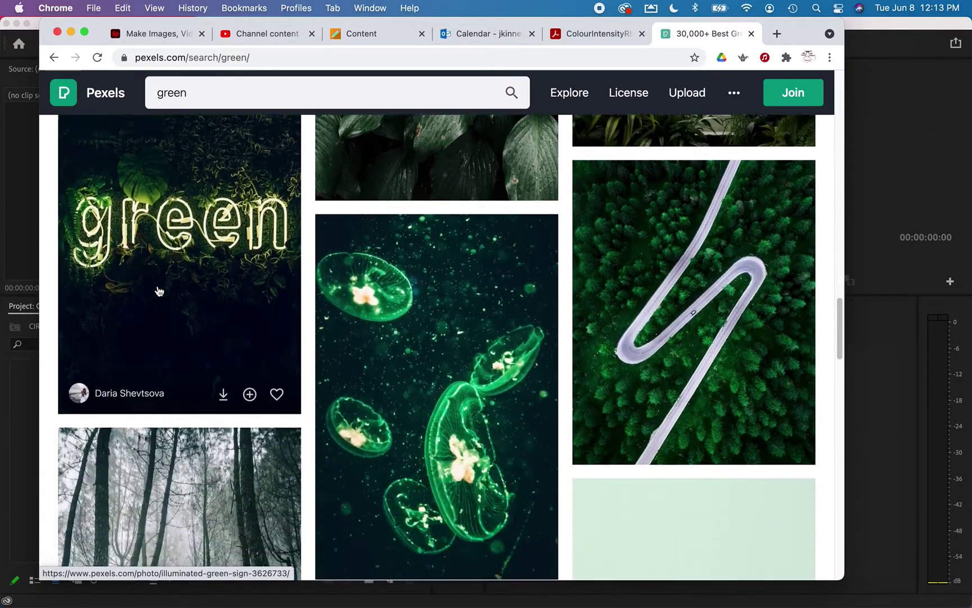
scroll(158, 290, down, 4)
scroll(156, 287, up, 3)
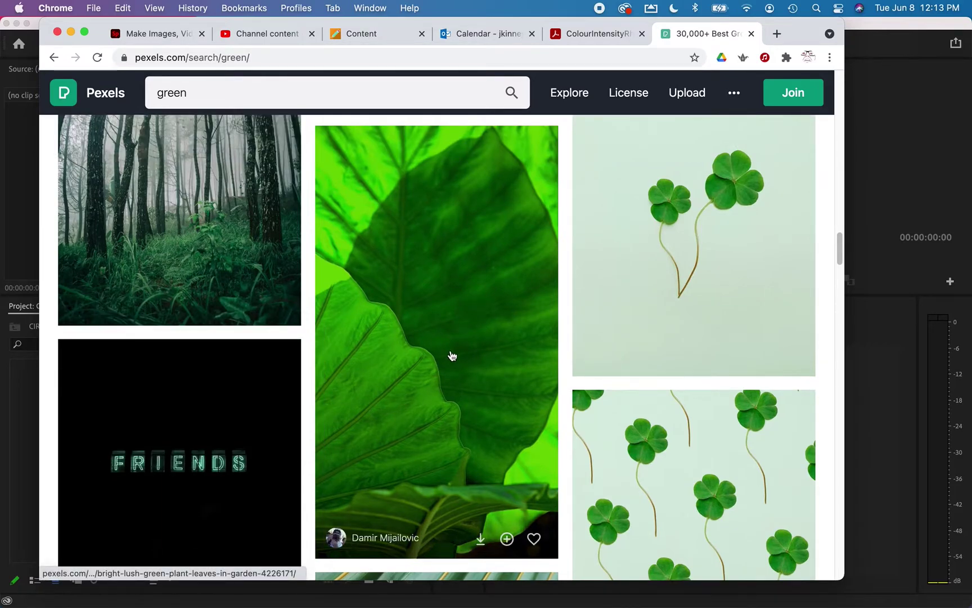
scroll(452, 355, down, 8)
scroll(452, 355, up, 3)
scroll(452, 355, down, 1)
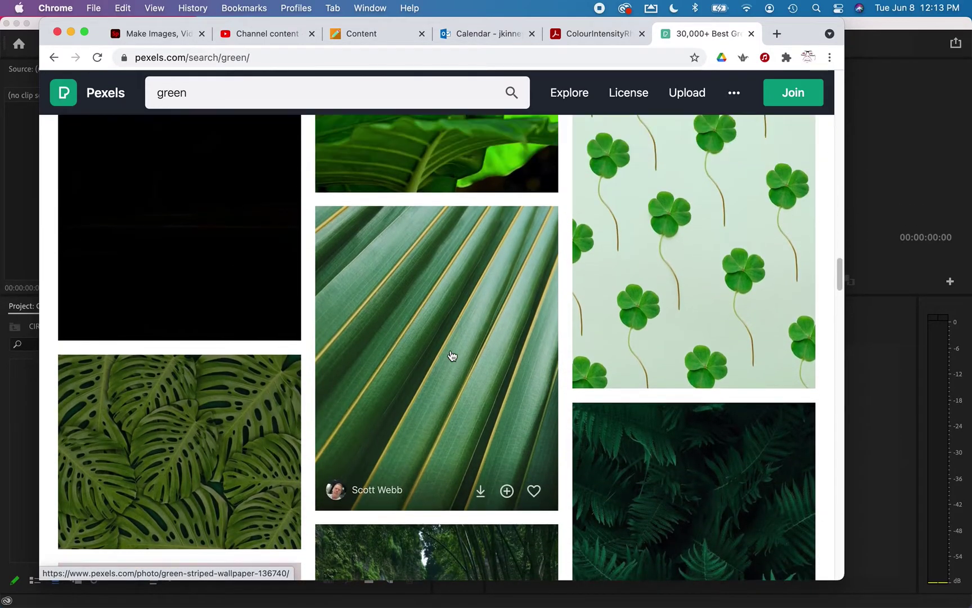
Filter the green photo results to the Small image size
scroll(452, 355, up, 15)
scroll(451, 355, up, 10)
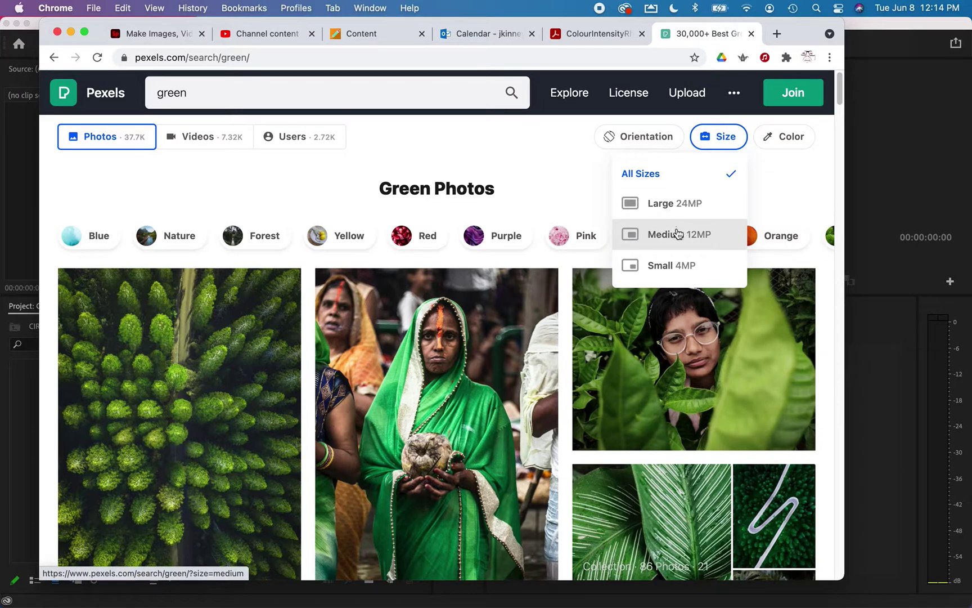
click(650, 269)
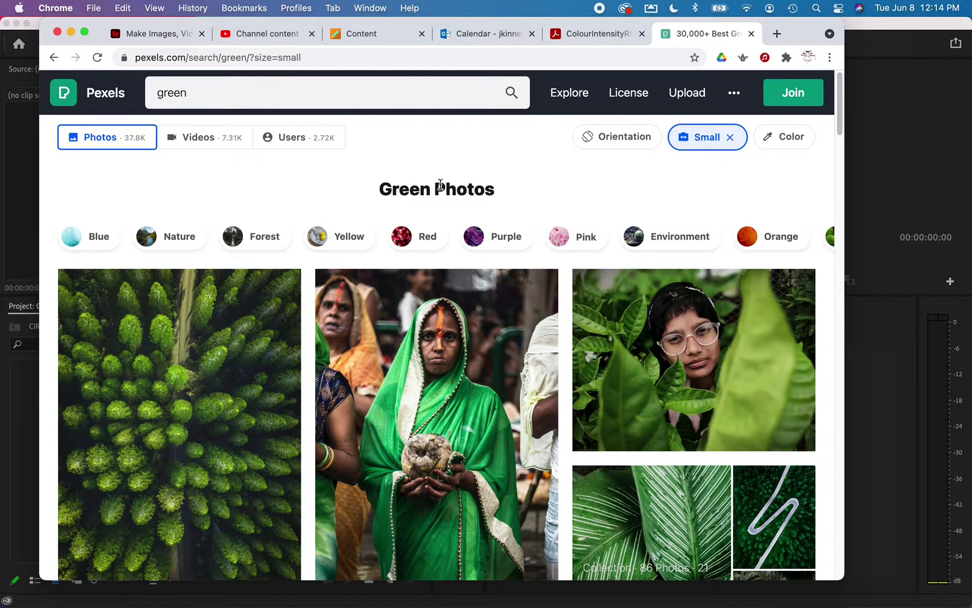
Browse the small-size green photos for a close-up image of bright green leaves
scroll(441, 184, down, 3)
scroll(444, 178, down, 9)
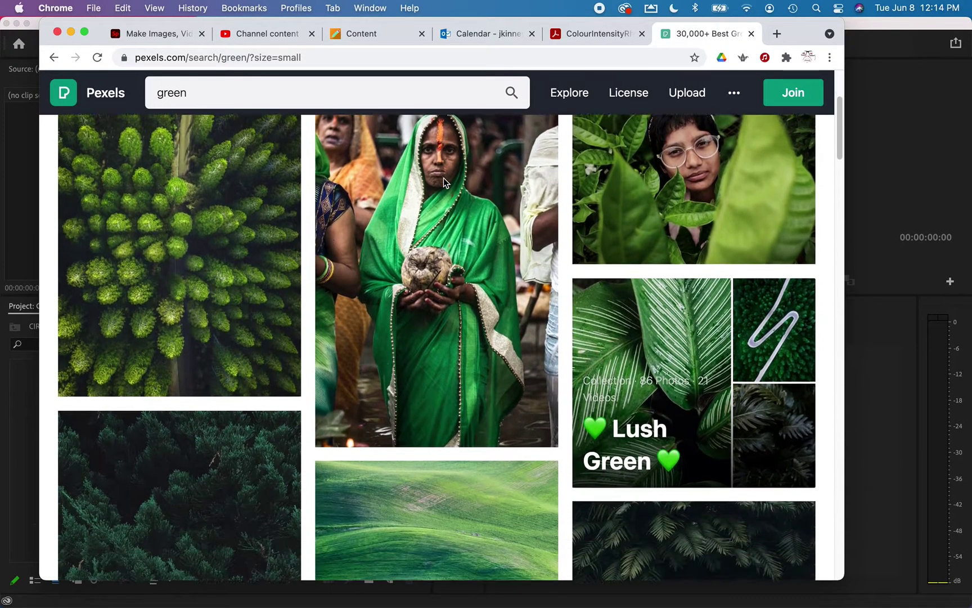
scroll(444, 183, down, 15)
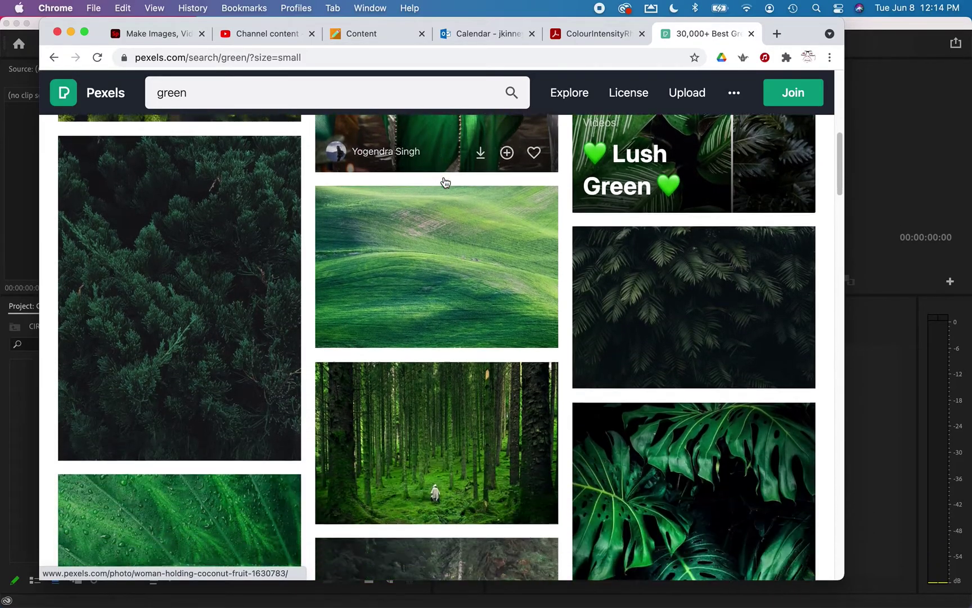
scroll(444, 182, down, 20)
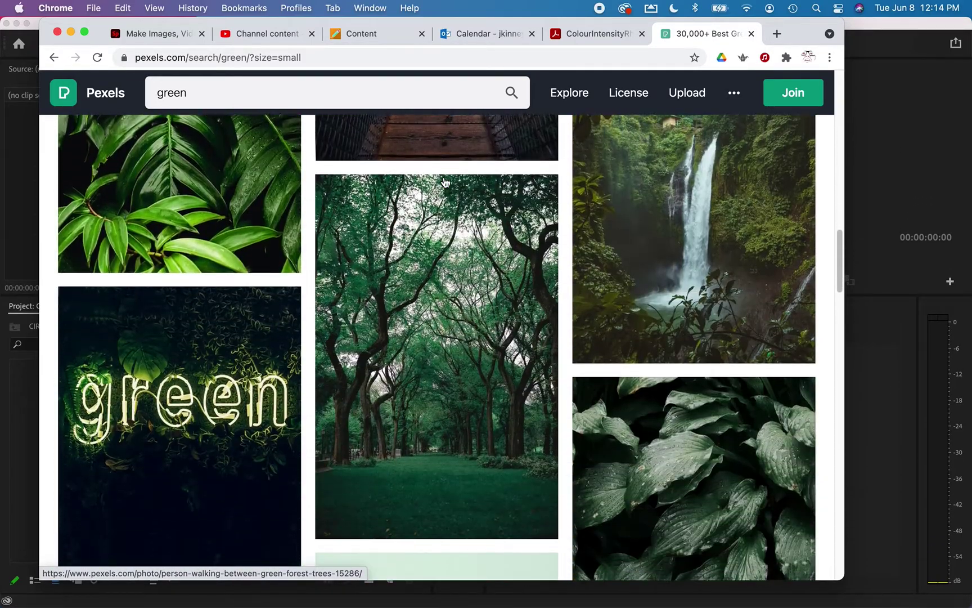
scroll(444, 181, down, 20)
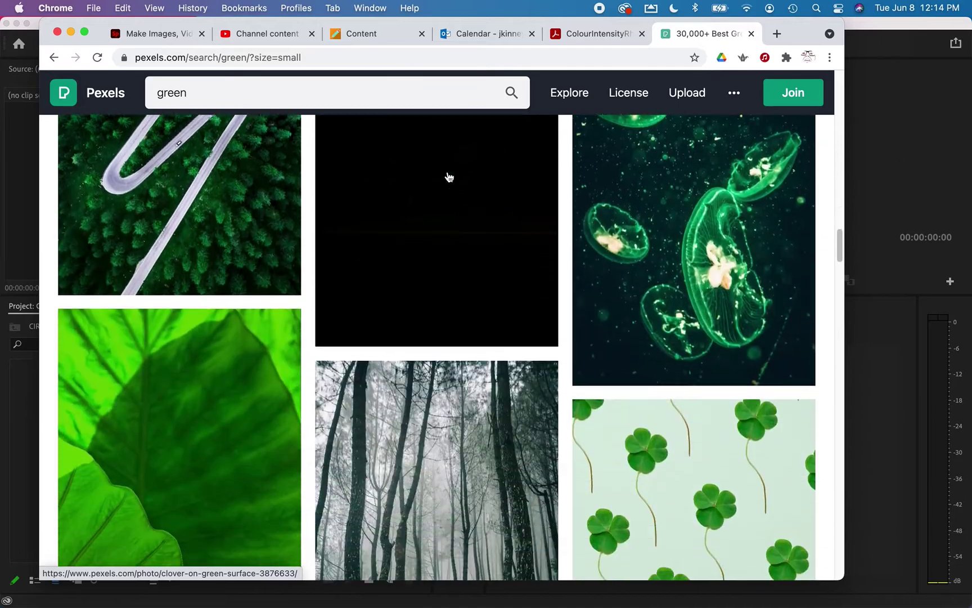
scroll(449, 176, down, 20)
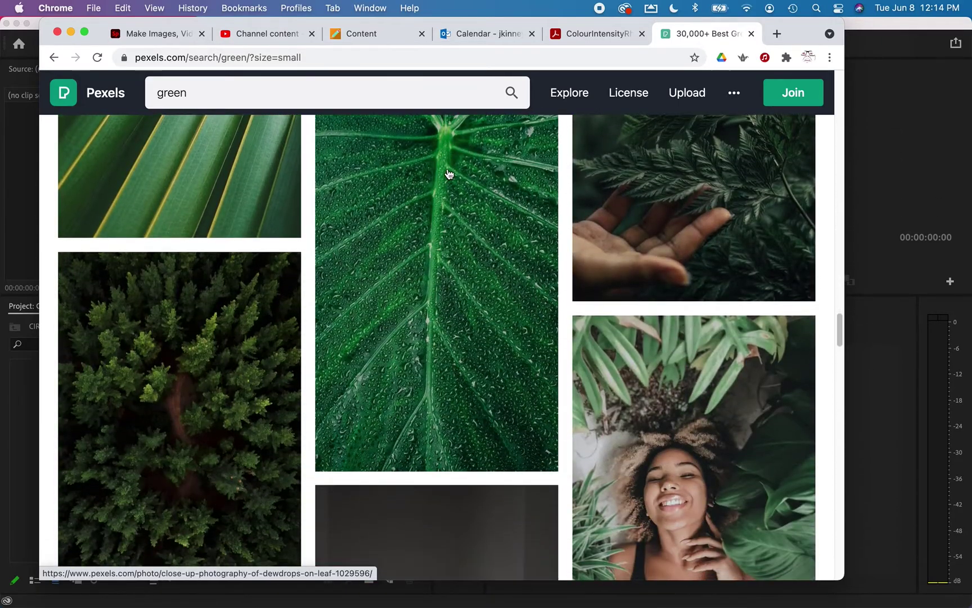
scroll(449, 174, down, 10)
scroll(456, 253, up, 3)
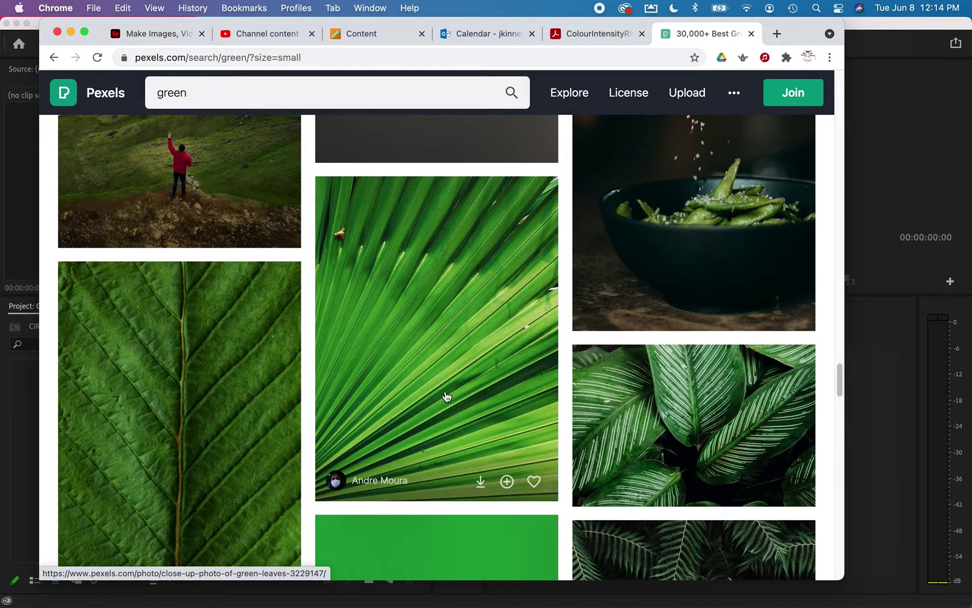
Inspect the close-up photo of the fan-shaped bright green palm leaf, return to the results and download that photo
click(465, 349)
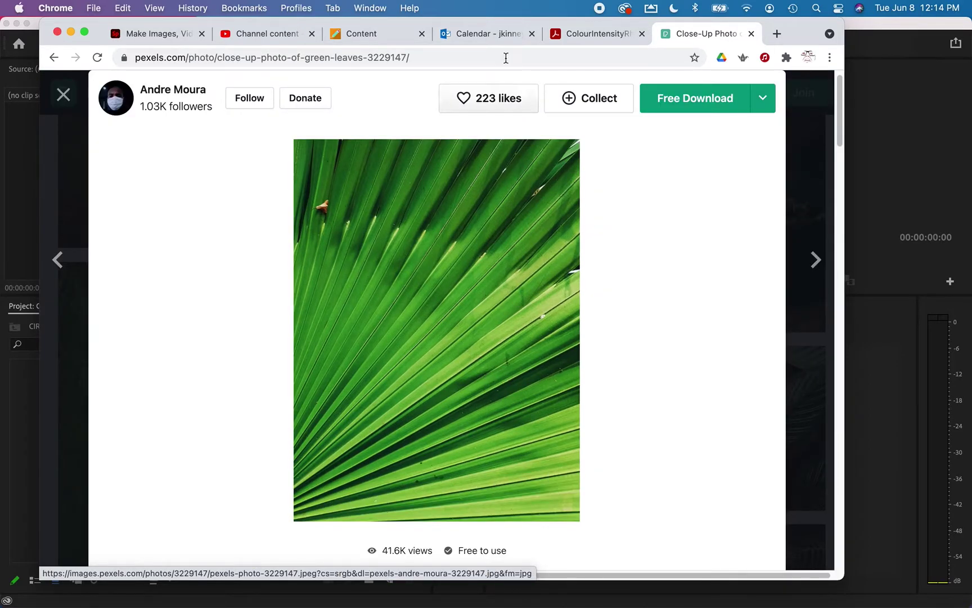
scroll(557, 283, down, 5)
scroll(566, 275, down, 3)
scroll(565, 275, up, 9)
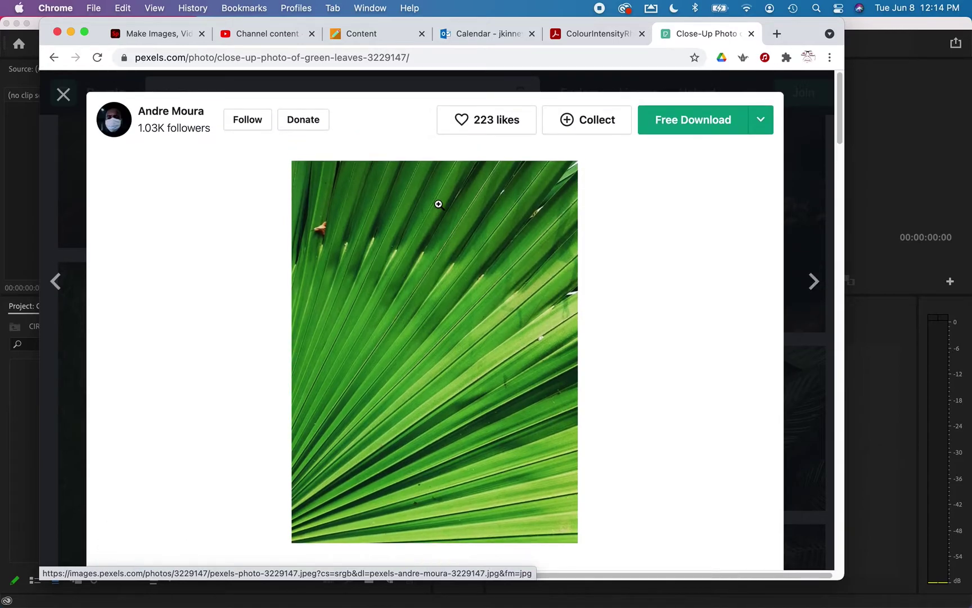
click(53, 58)
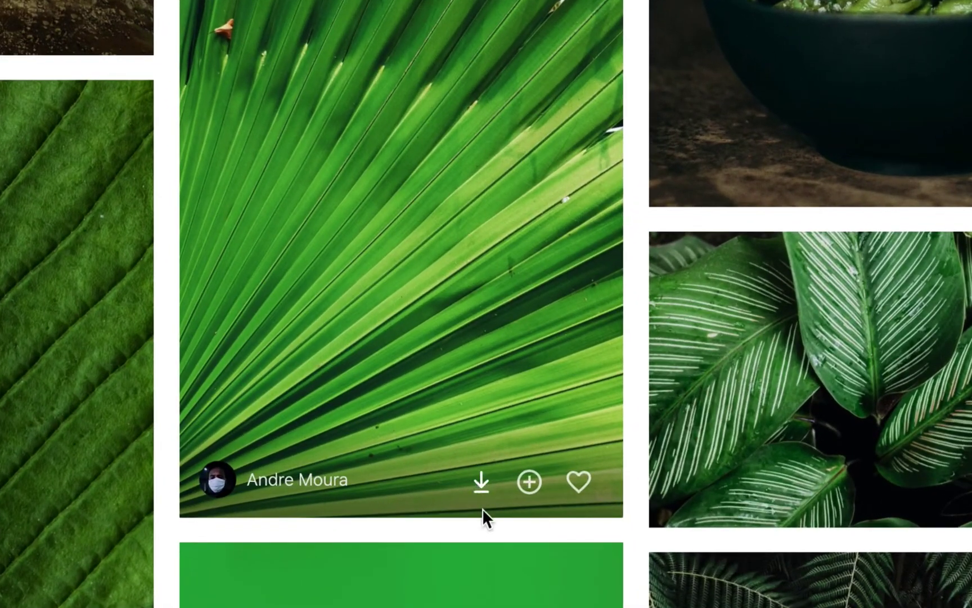
click(482, 488)
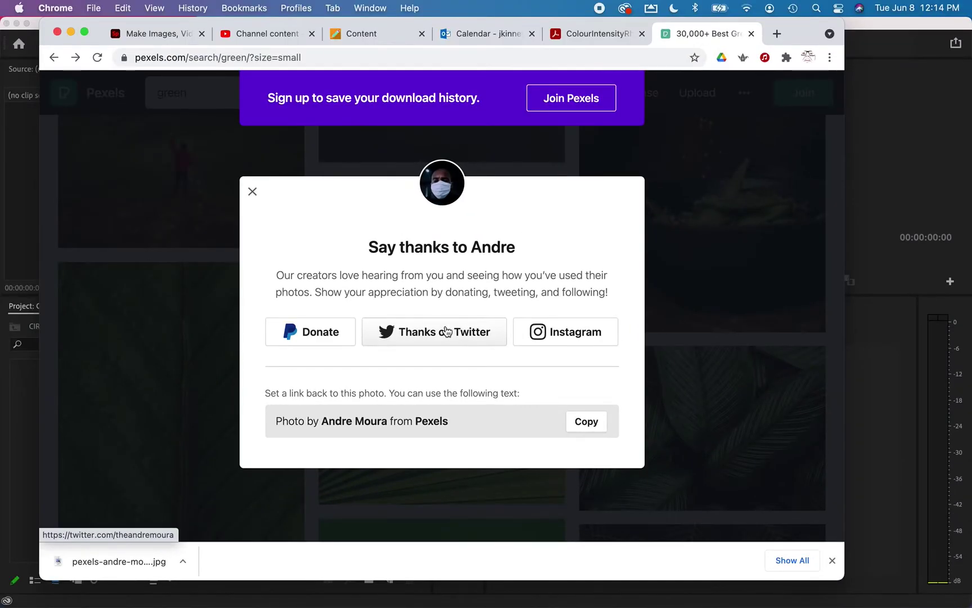
Open the palm leaf photographer's Twitter profile from the thank-you dialog and look over the profile
click(446, 330)
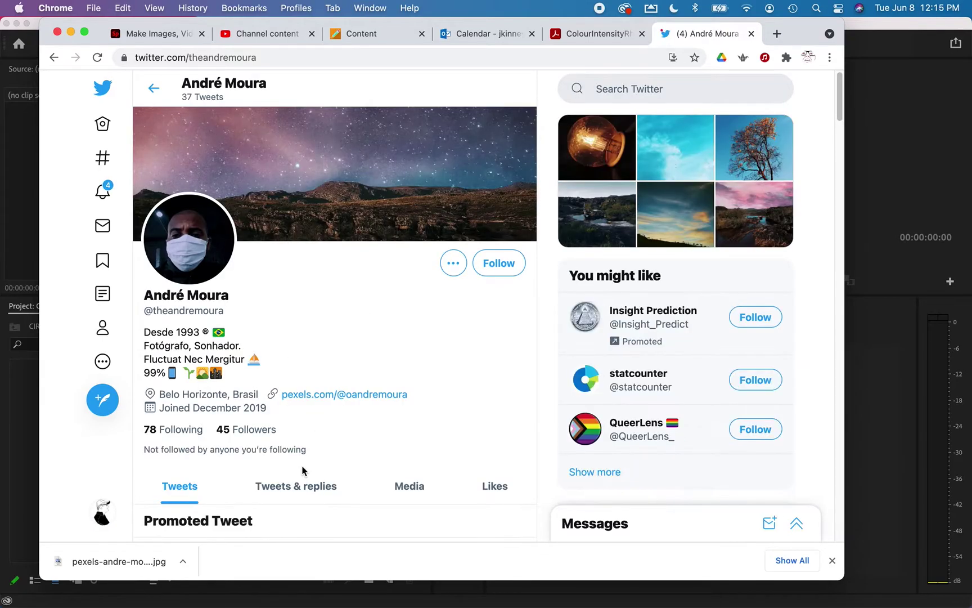
scroll(316, 329, down, 3)
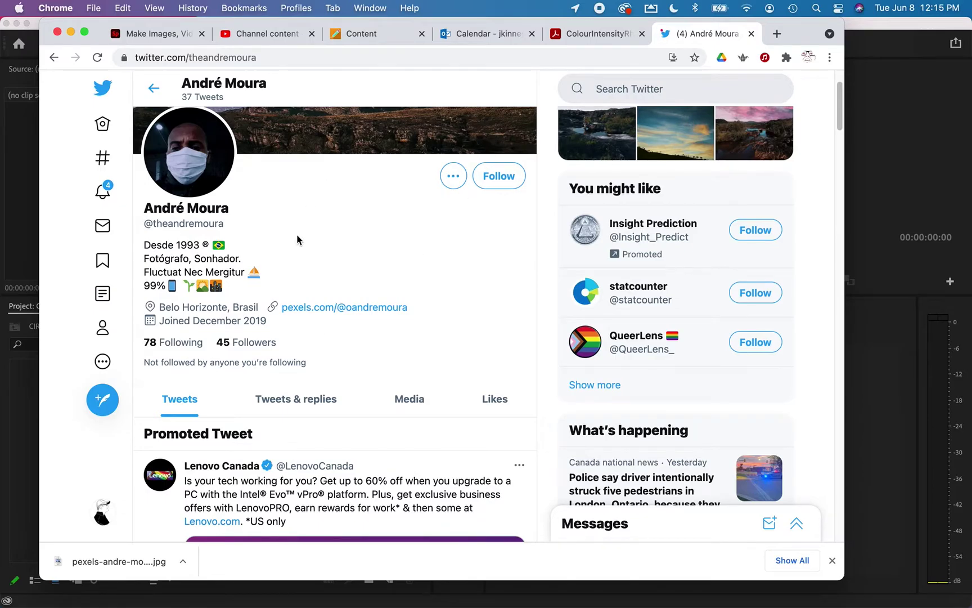
scroll(297, 236, up, 3)
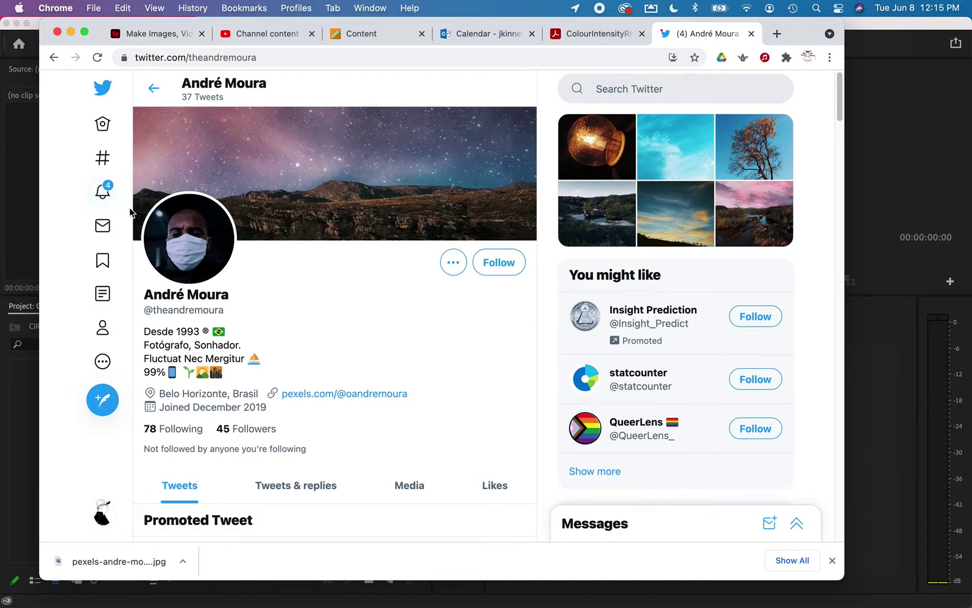
scroll(328, 299, down, 5)
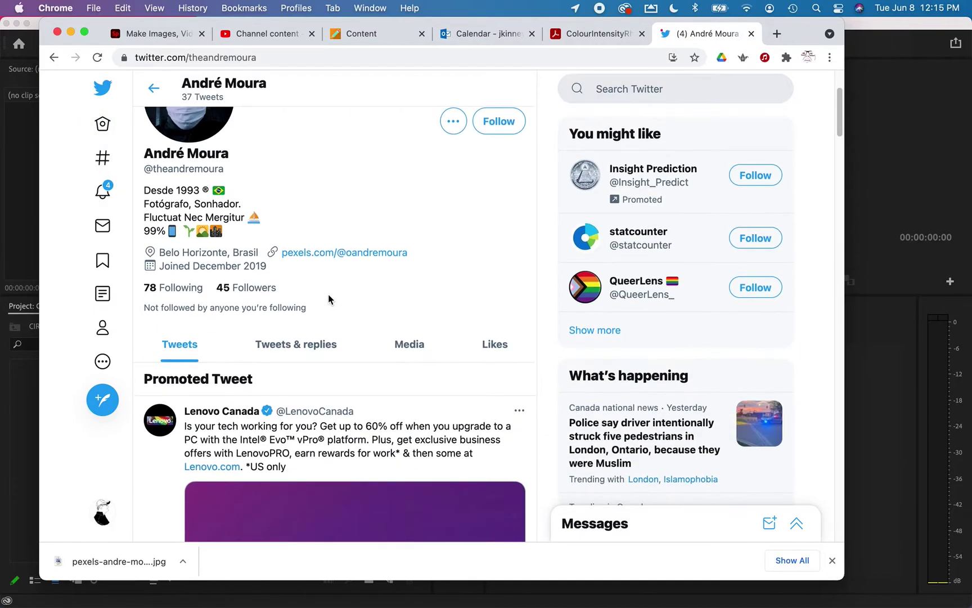
scroll(328, 298, up, 3)
scroll(328, 299, up, 2)
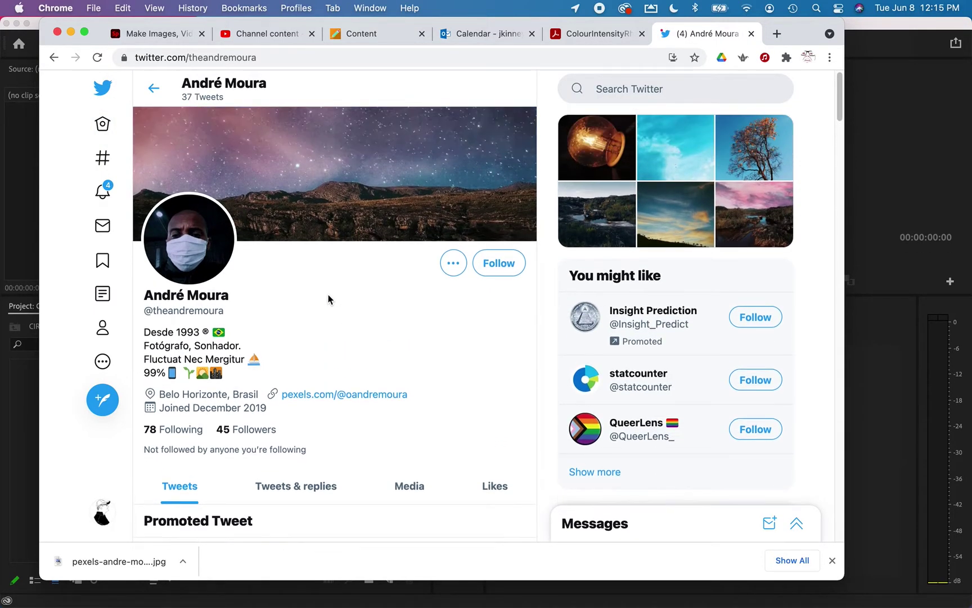
Tweet the photographer "Thanks for your generousity" with their first name, adding "I am using this image with my students for a study on colour."
click(103, 399)
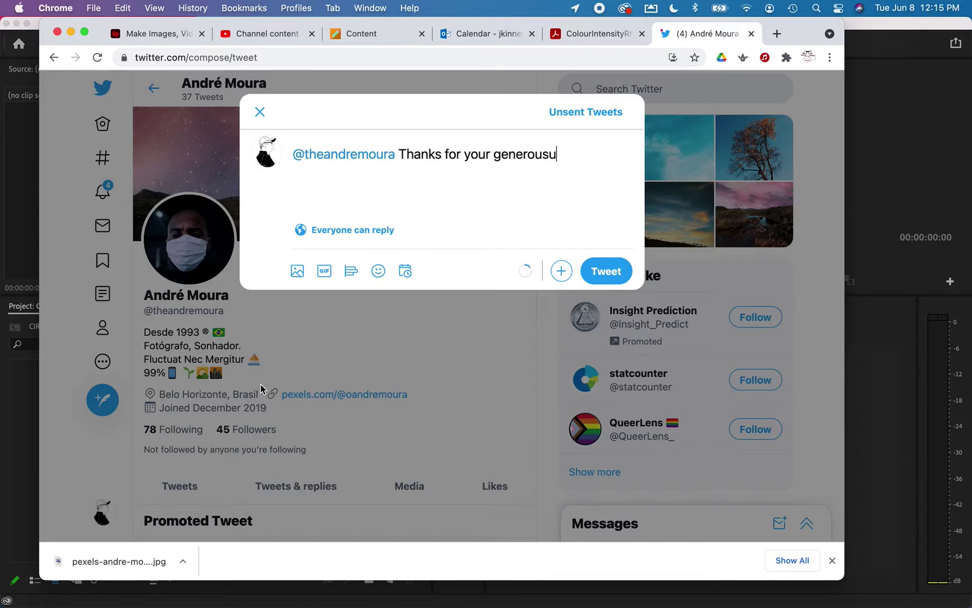
text(AN)
key(BackSpace)
key(BackSpace)
key(BackSpace)
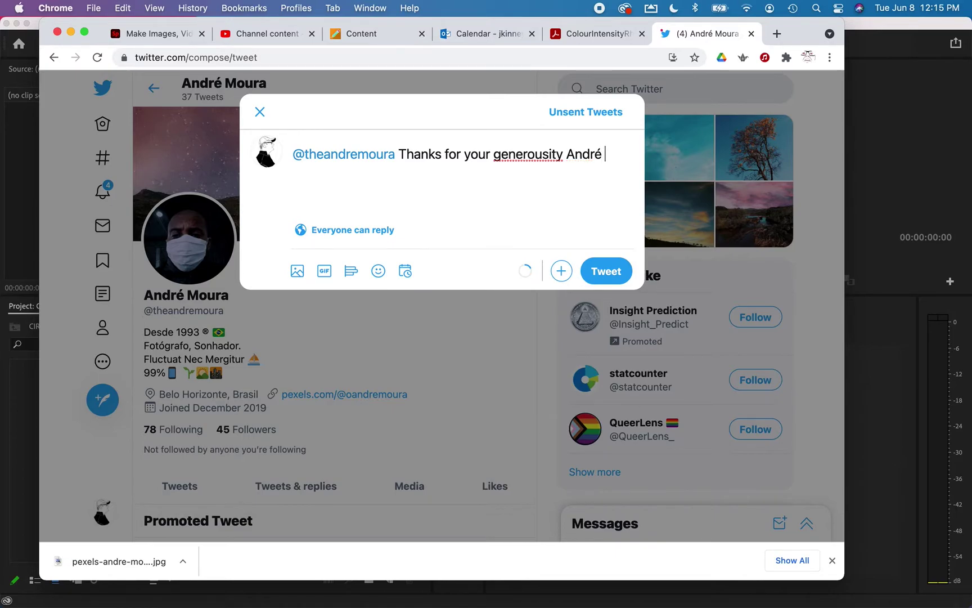
text(I am using this image w)
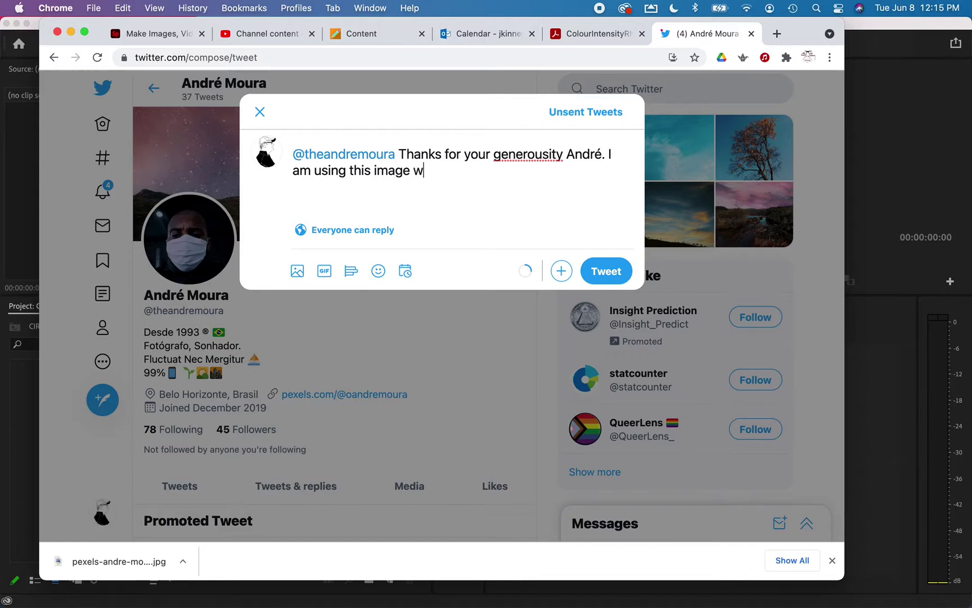
text(ts fo)
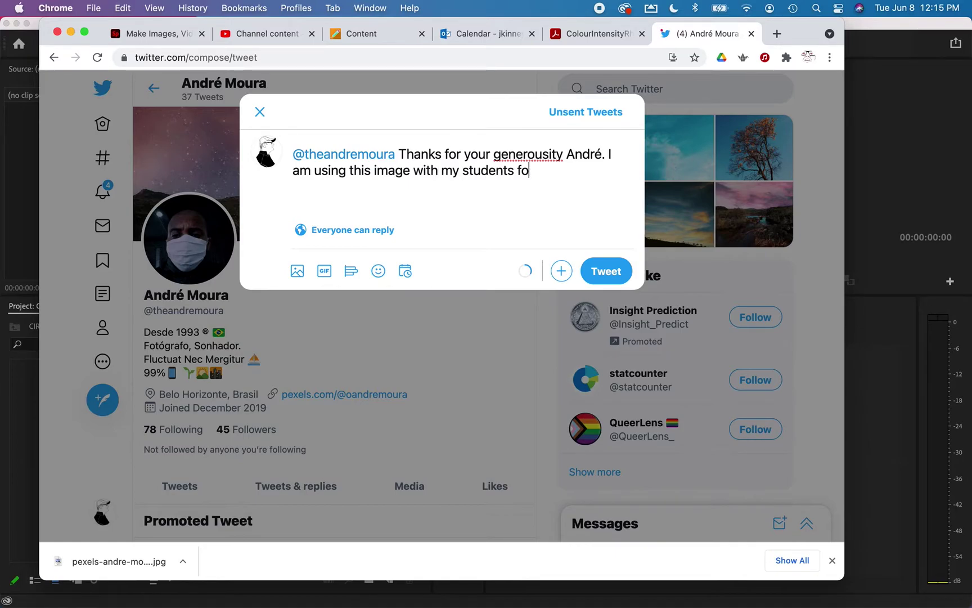
text(dy on colour.)
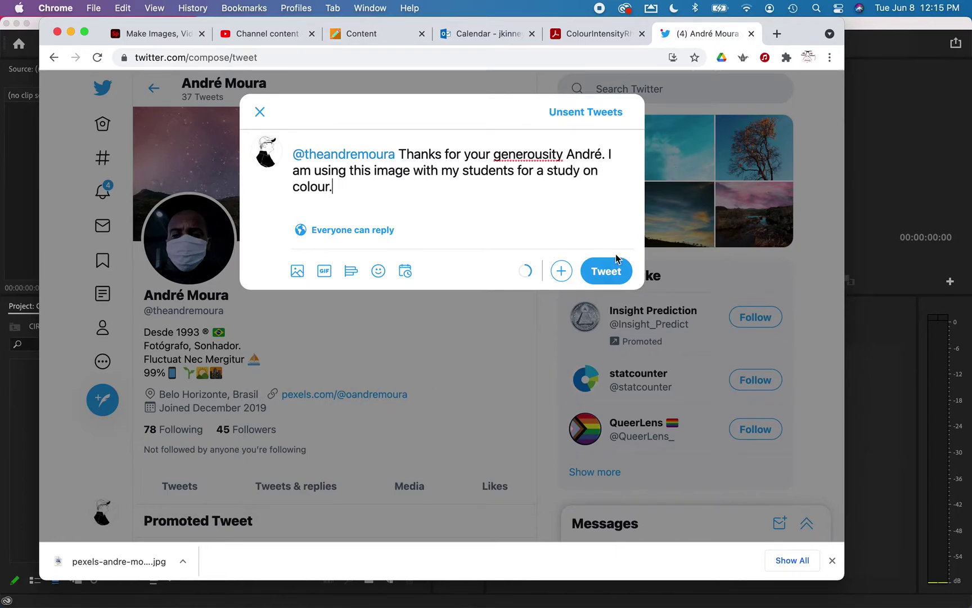
click(613, 269)
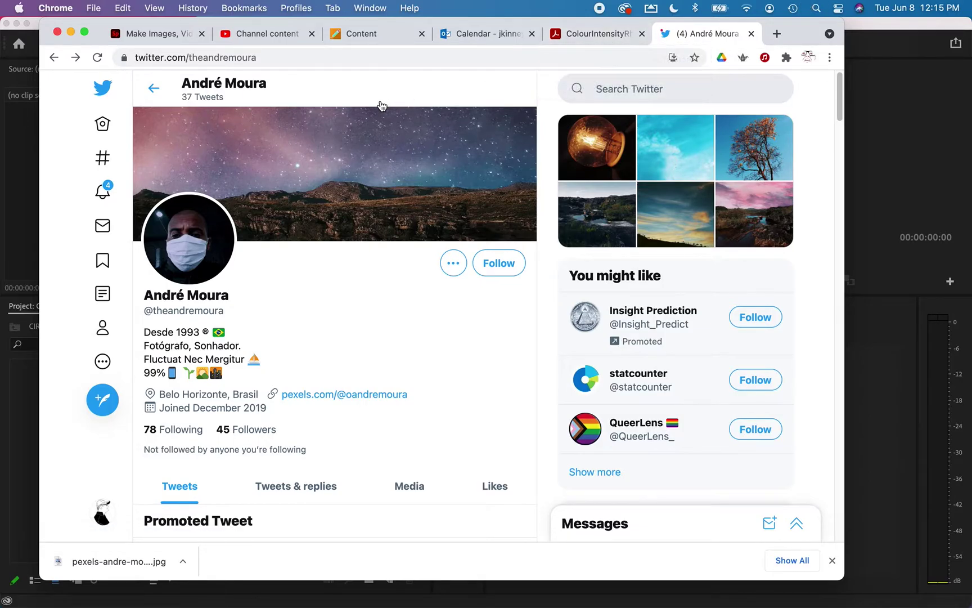
Return to the Pexels green results and download the close-up photo of the dark green tree leaf with clear veins
click(55, 58)
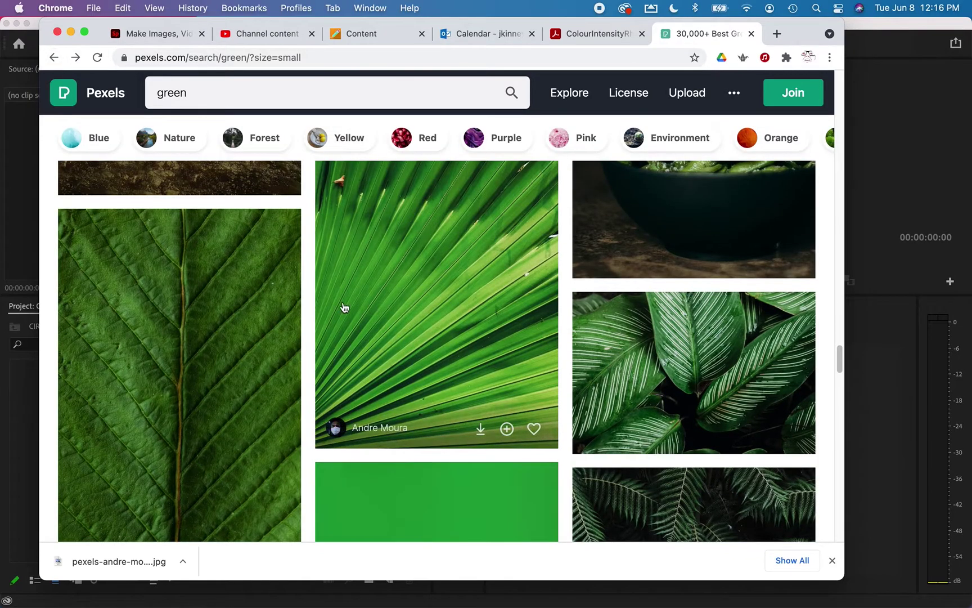
scroll(269, 341, down, 3)
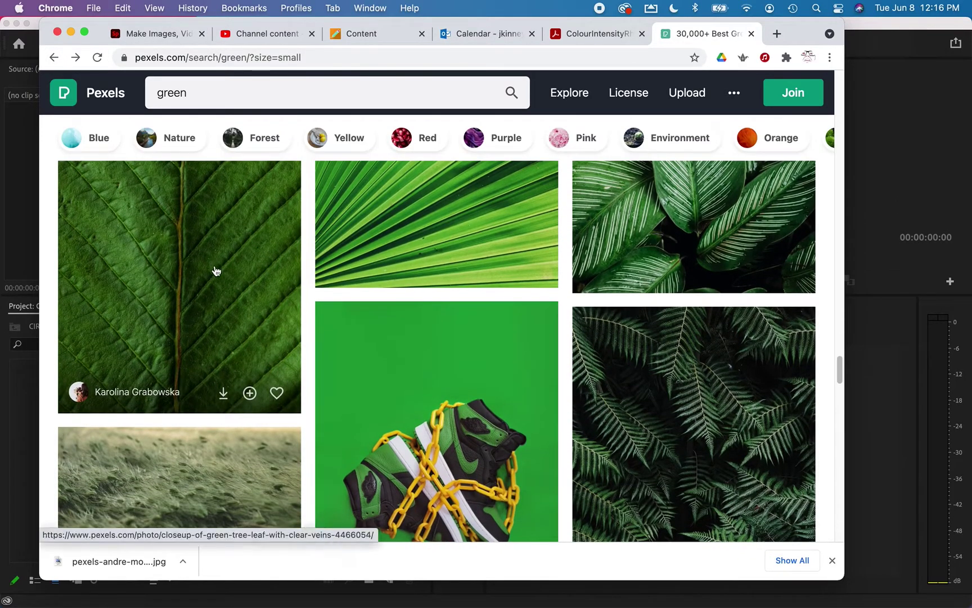
click(206, 263)
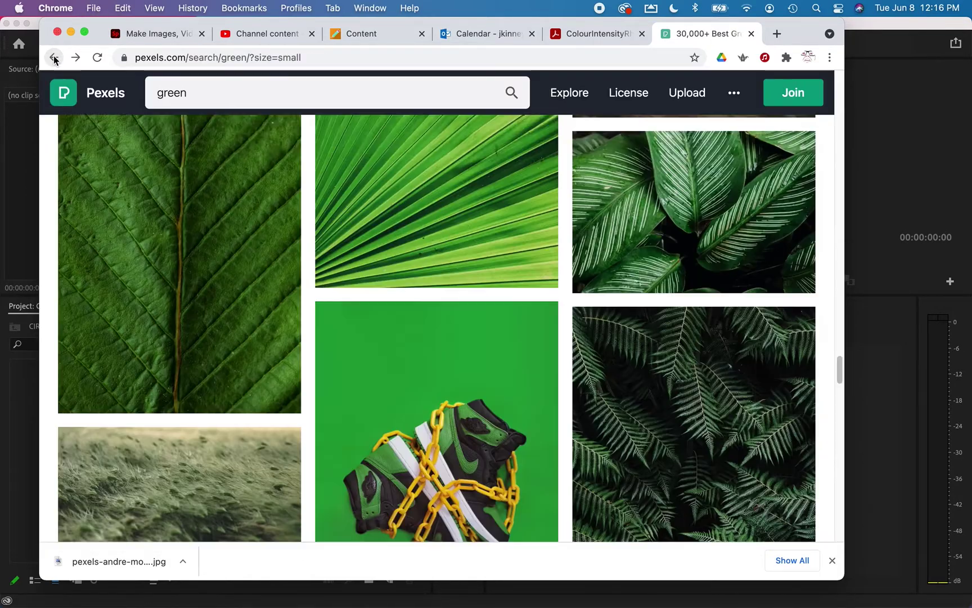
click(53, 57)
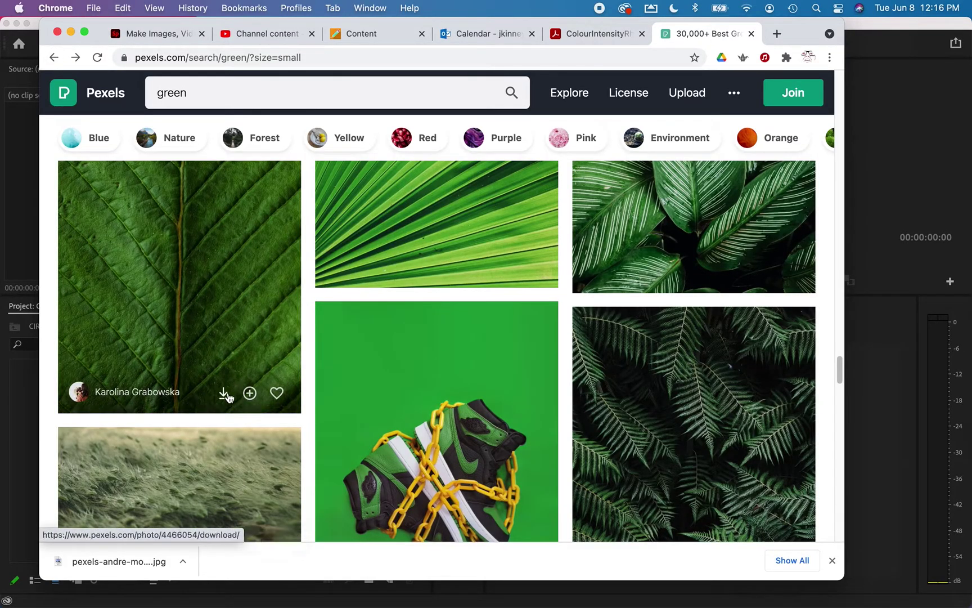
click(223, 392)
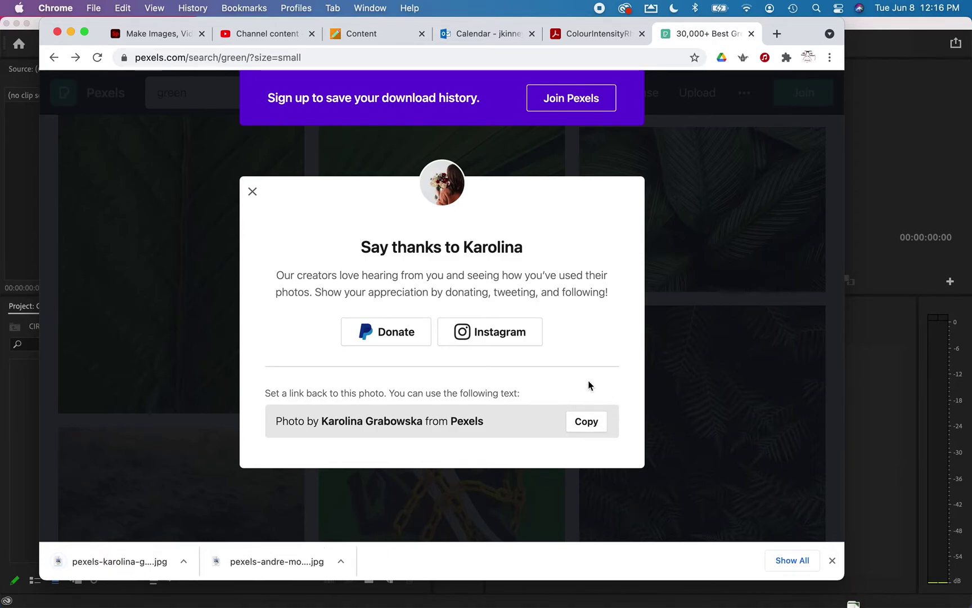
Find the close-up photo of the dewdrop-covered green leaf, inspect it, return to the green results and download it
click(252, 191)
scroll(357, 323, down, 2)
scroll(356, 323, down, 10)
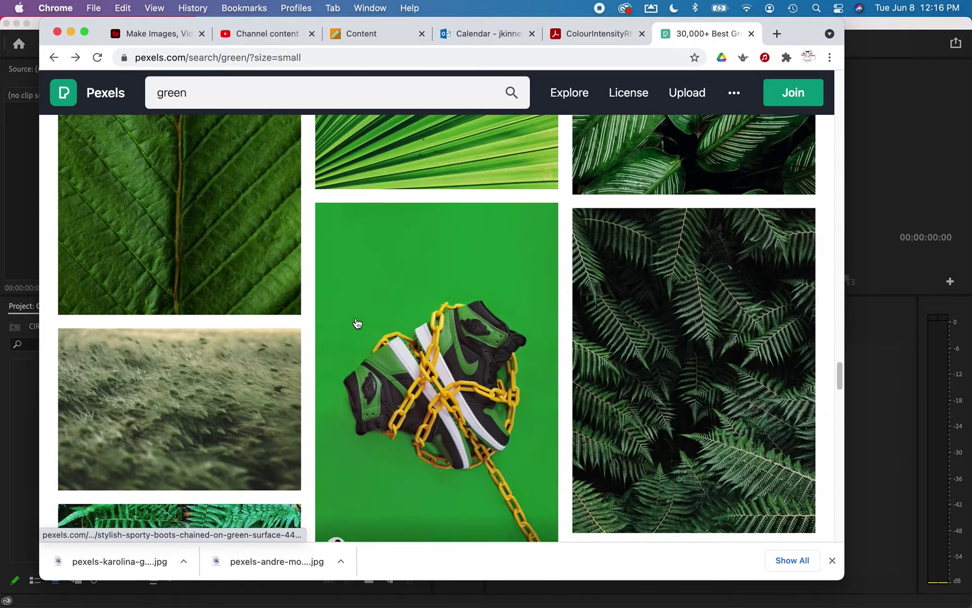
scroll(357, 322, down, 10)
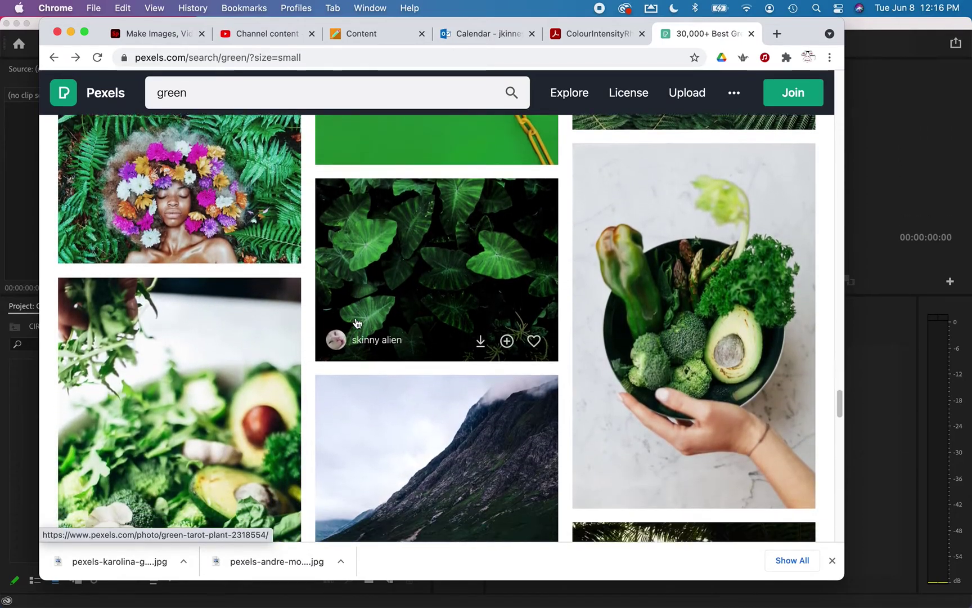
scroll(356, 321, up, 4)
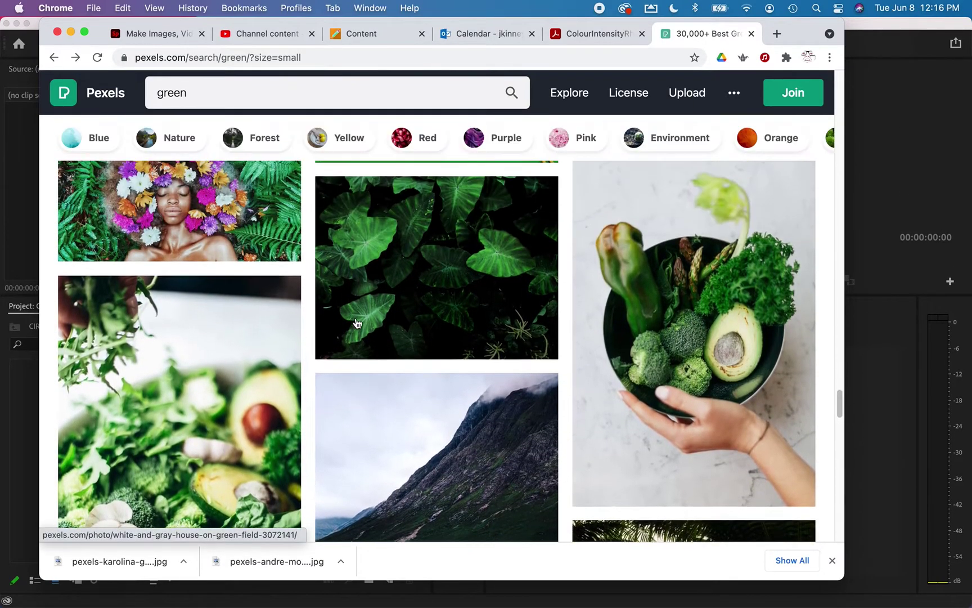
scroll(481, 253, up, 15)
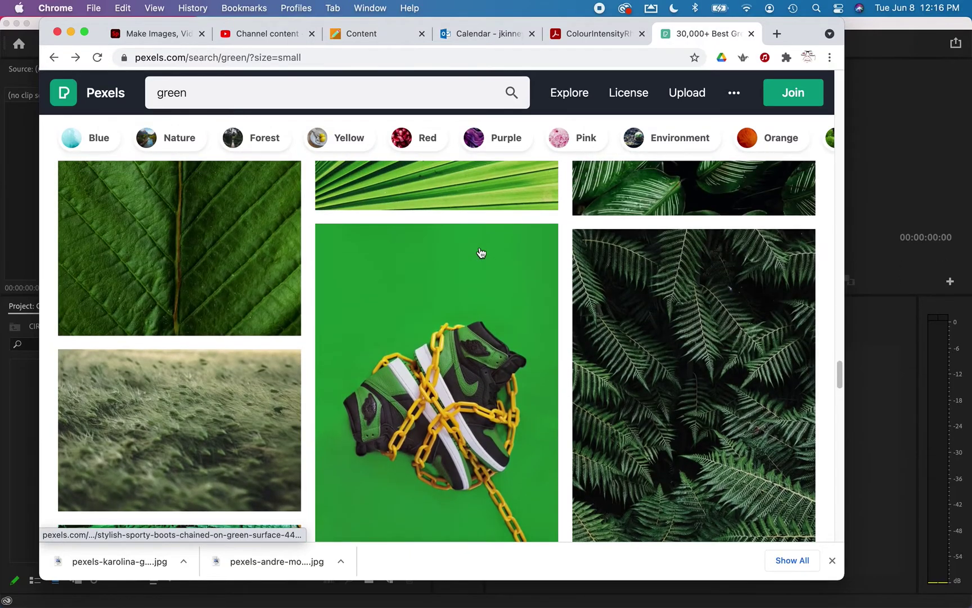
scroll(481, 253, up, 12)
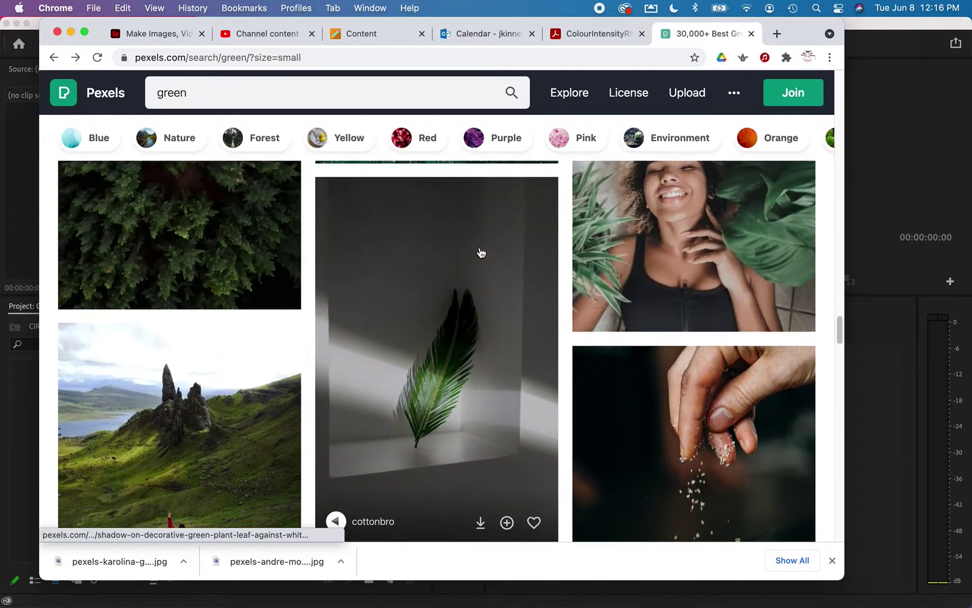
scroll(481, 252, up, 7)
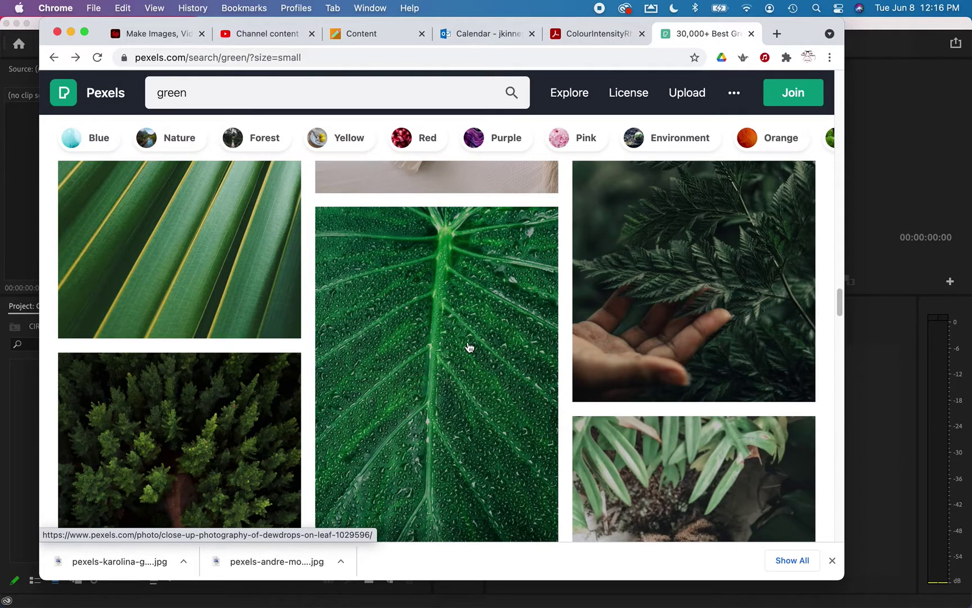
click(467, 332)
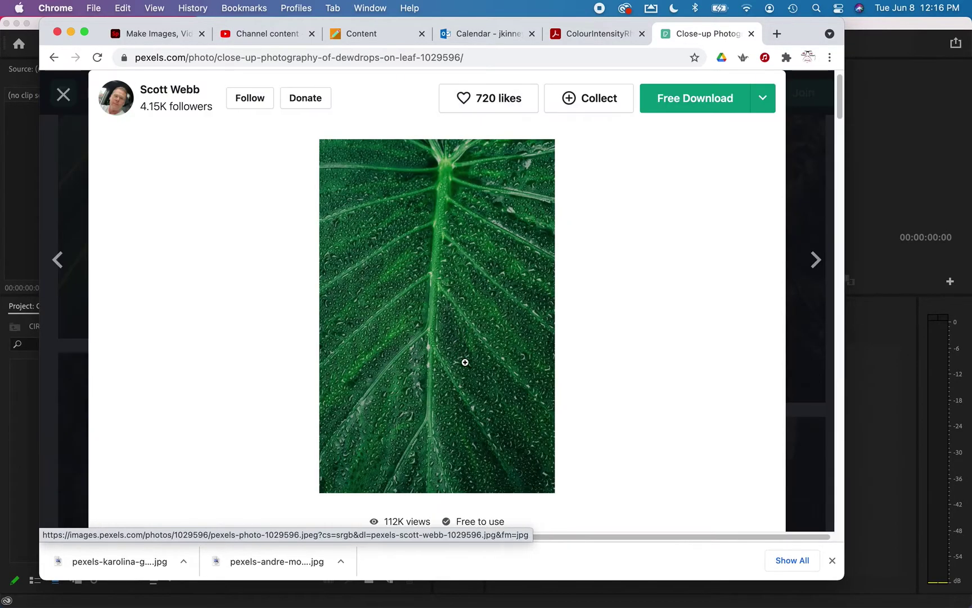
click(55, 57)
scroll(490, 335, down, 3)
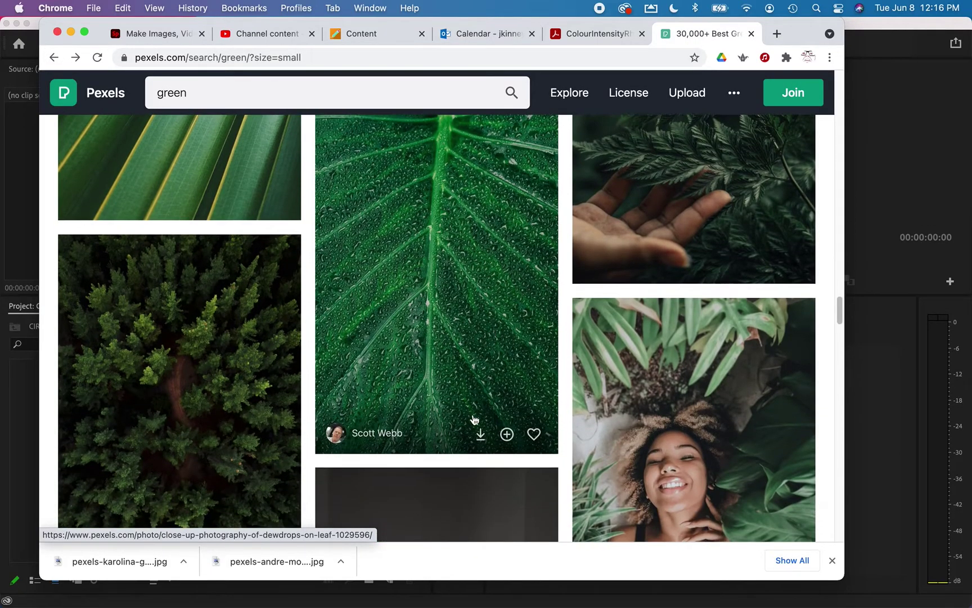
click(482, 438)
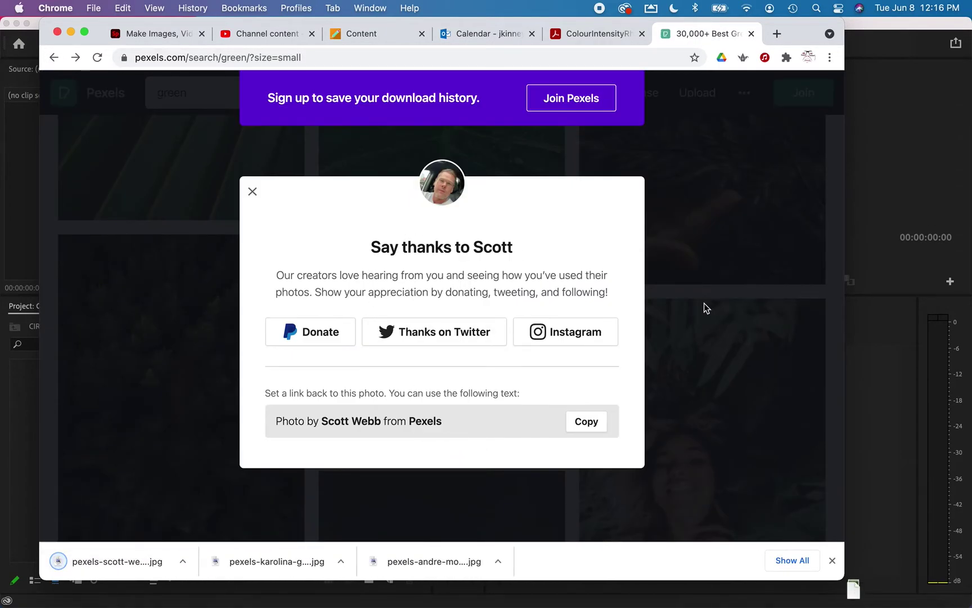
click(713, 342)
Download the photo of the cheerful woman resting among green plants and dismiss the thank-you dialog
scroll(698, 327, down, 5)
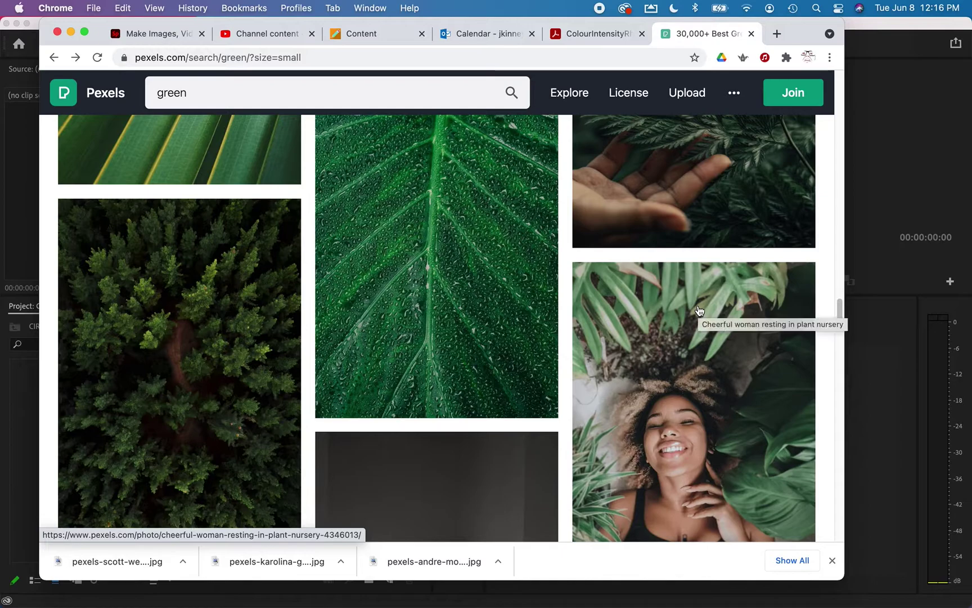
scroll(699, 321, down, 3)
click(738, 457)
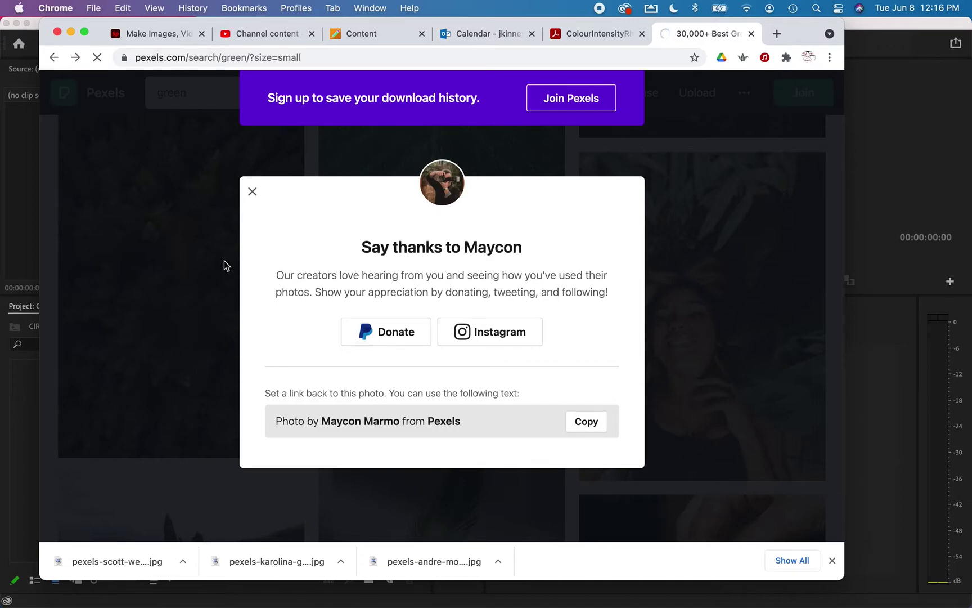
click(252, 191)
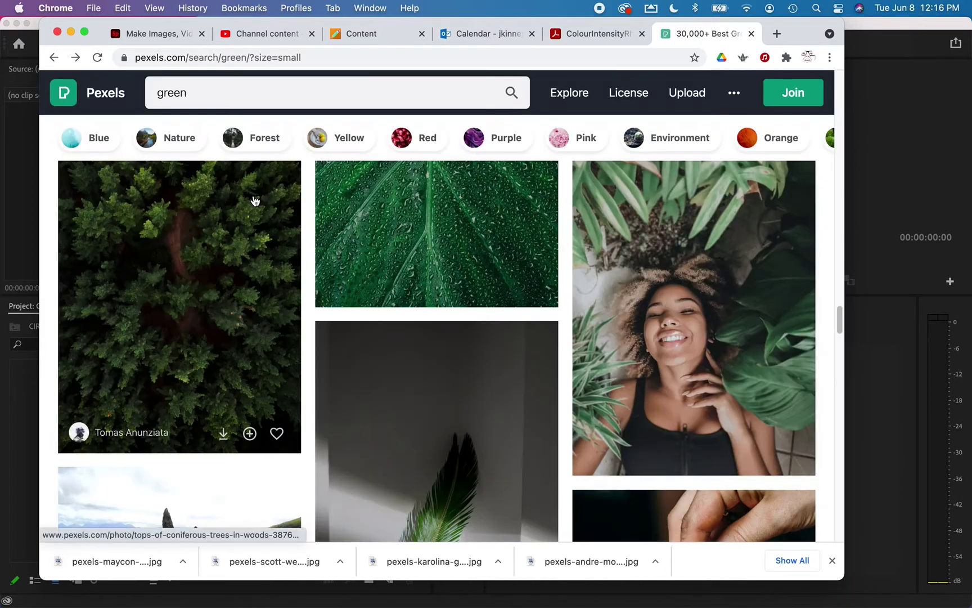
Download the photo of the single green plant leaf with shadows against a white wall and dismiss the thank-you dialog
scroll(491, 290, down, 5)
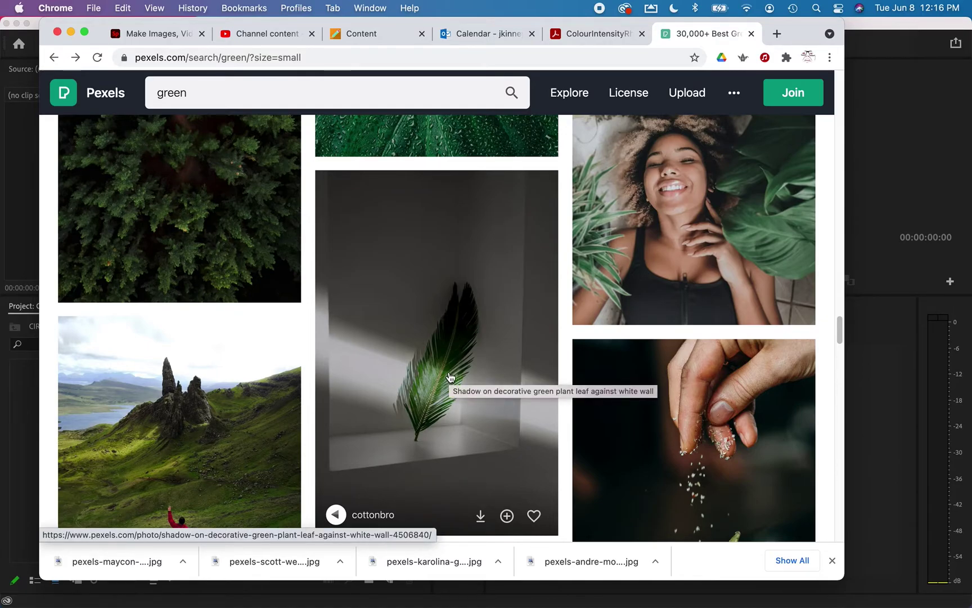
click(481, 515)
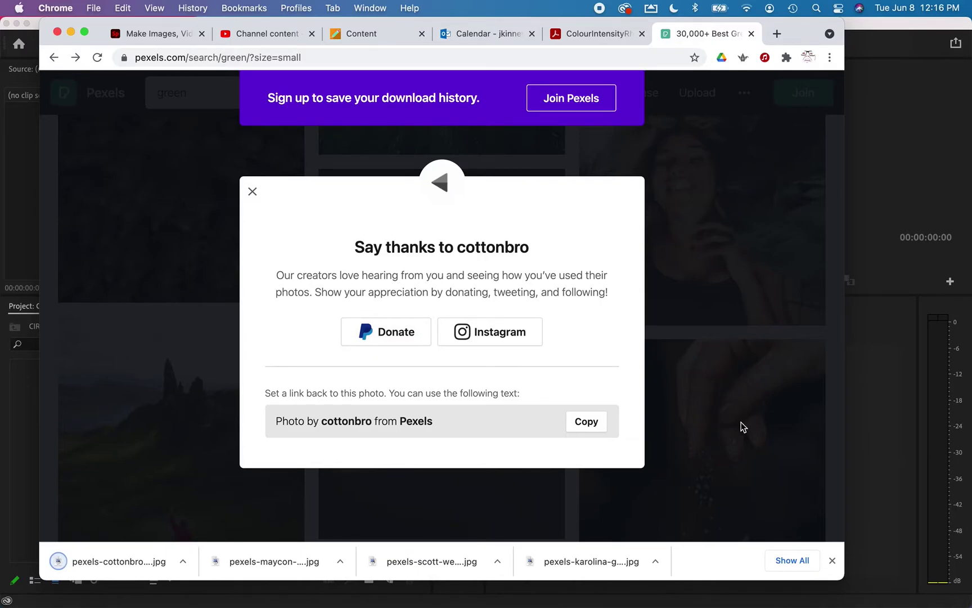
click(252, 195)
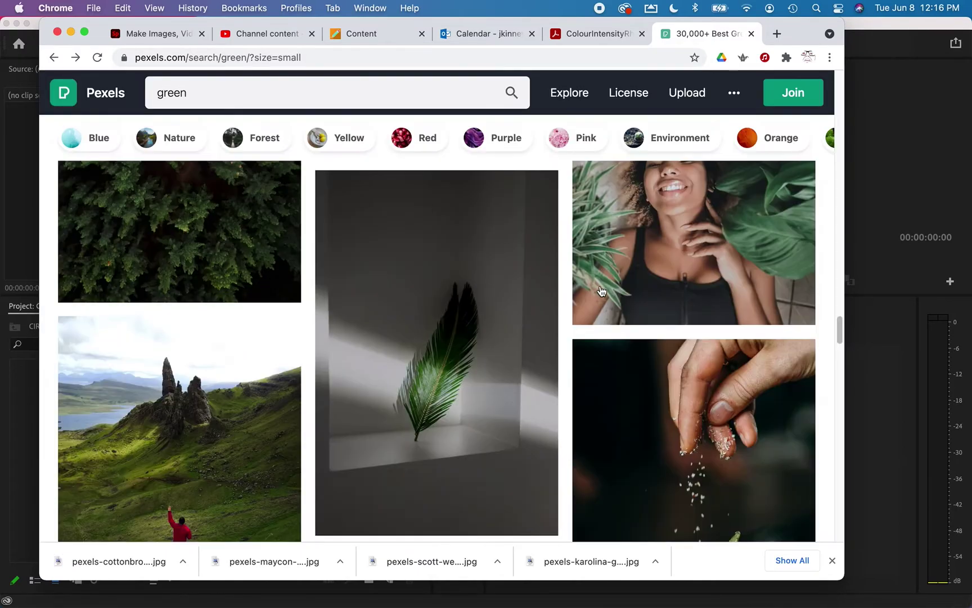
Download the photo of a hand pouring seasoning over a bowl of green beans from the green results
scroll(600, 288, down, 5)
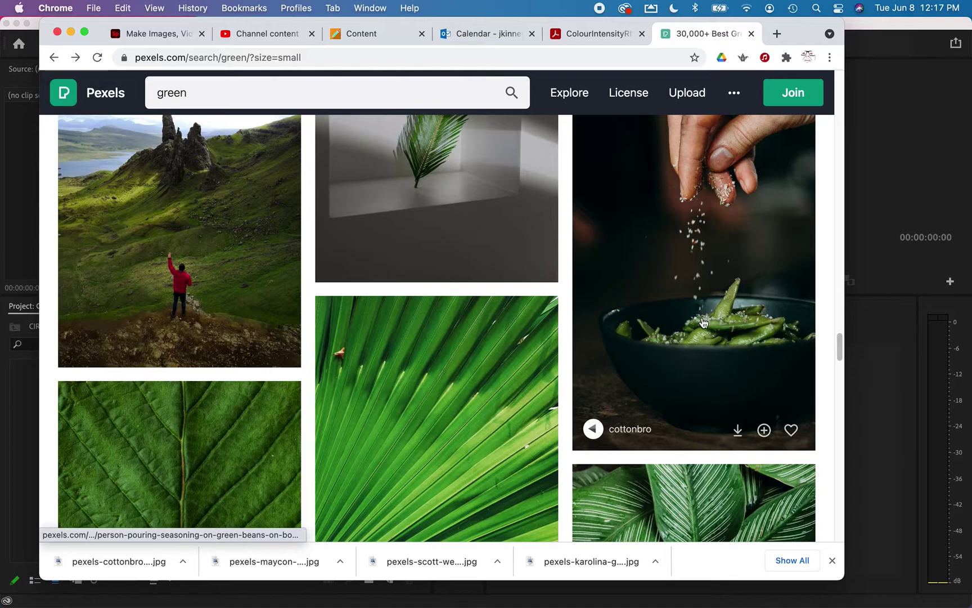
click(739, 417)
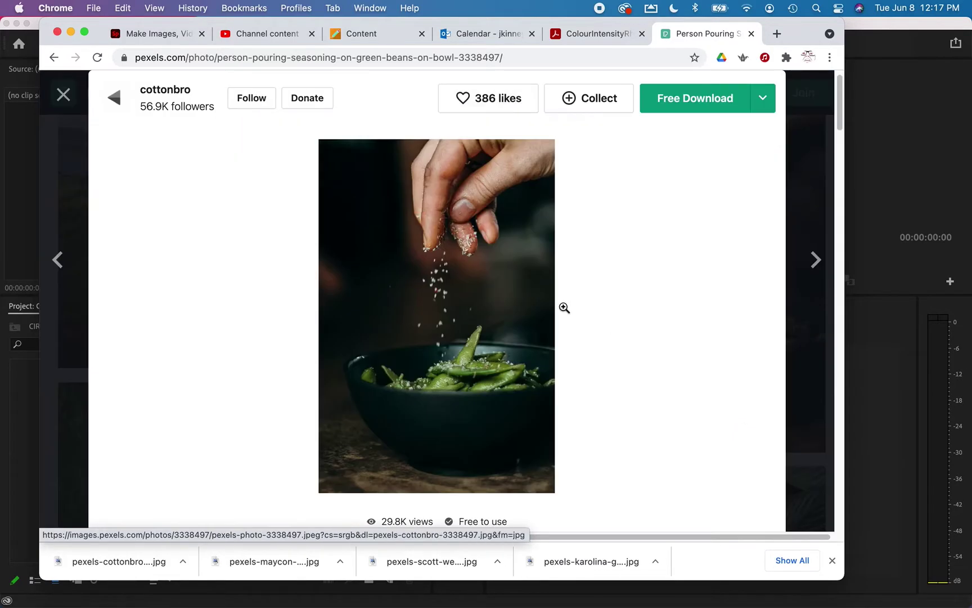
click(54, 57)
scroll(637, 319, down, 2)
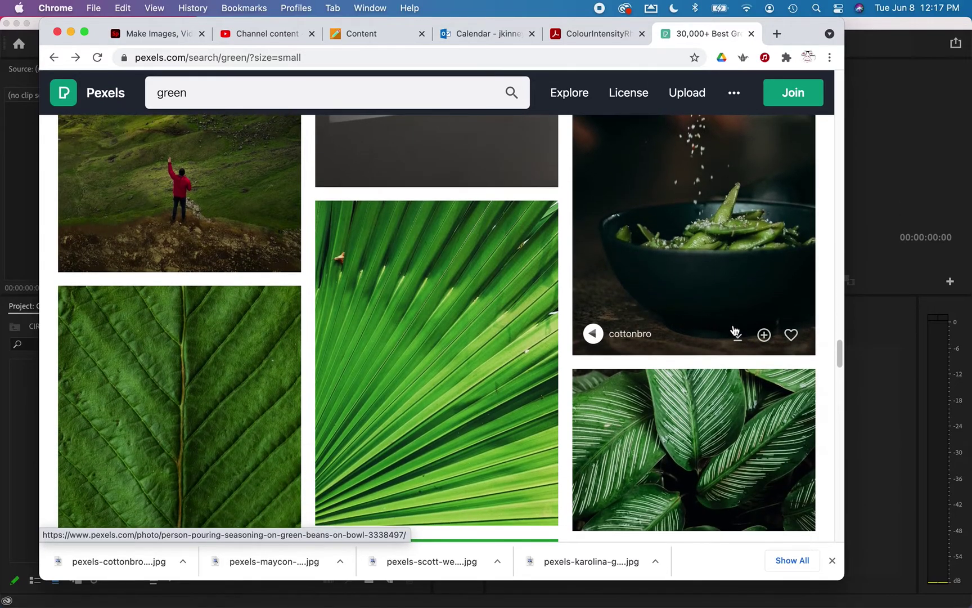
click(736, 340)
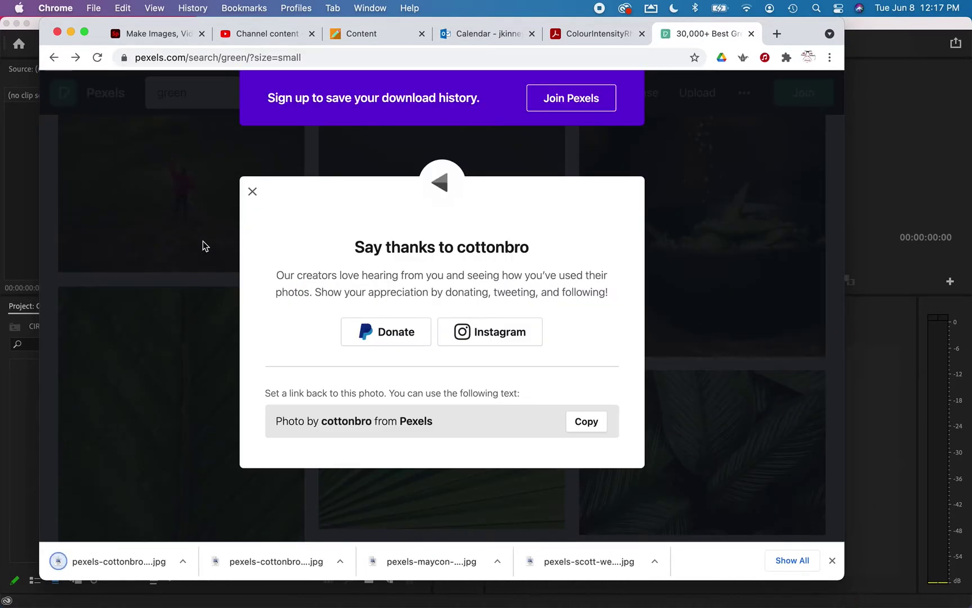
click(205, 242)
Browse further down the green results and download the photo of green taro plant leaves on a dark background
scroll(402, 344, down, 10)
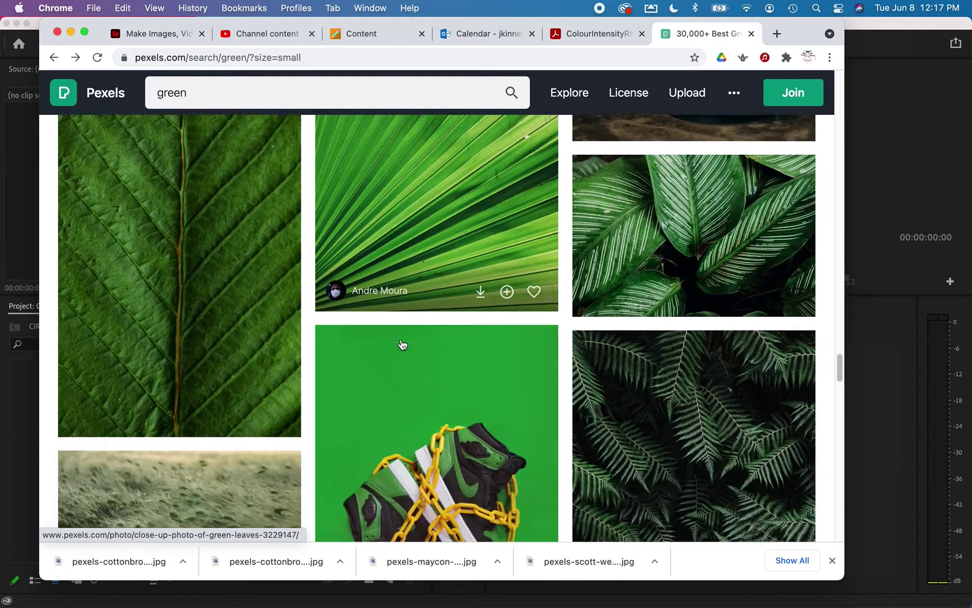
scroll(455, 293, down, 1)
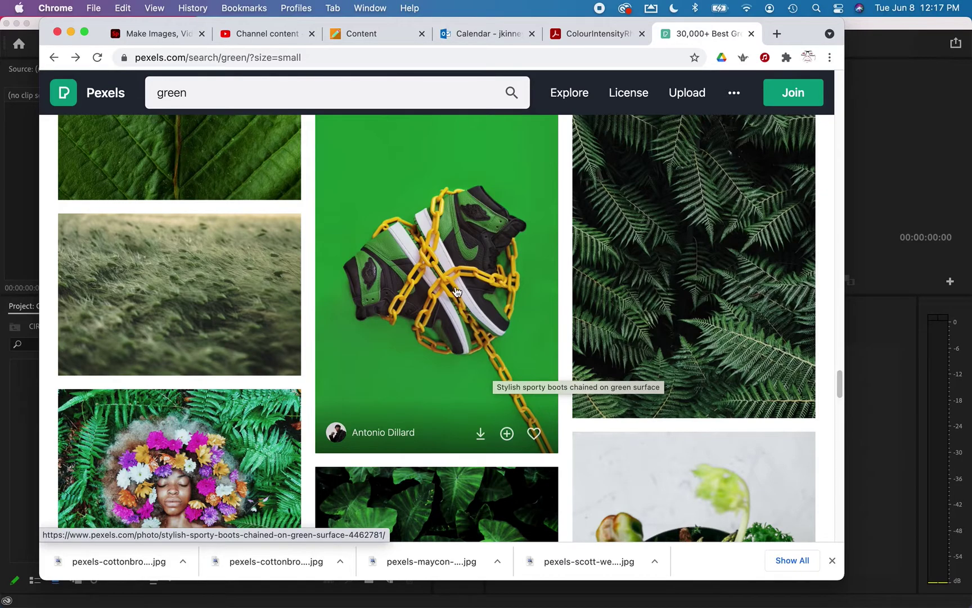
scroll(459, 248, down, 2)
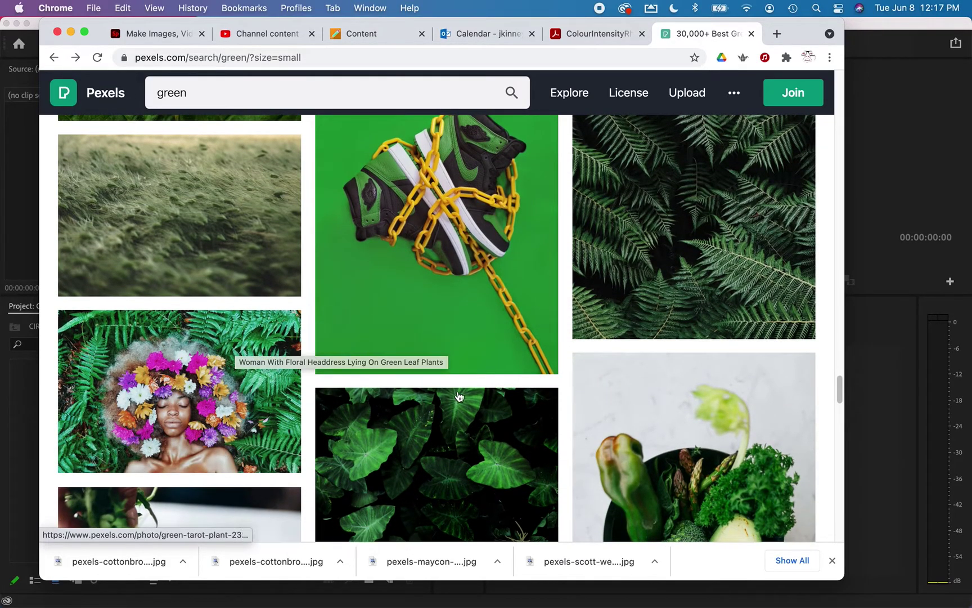
scroll(418, 329, down, 3)
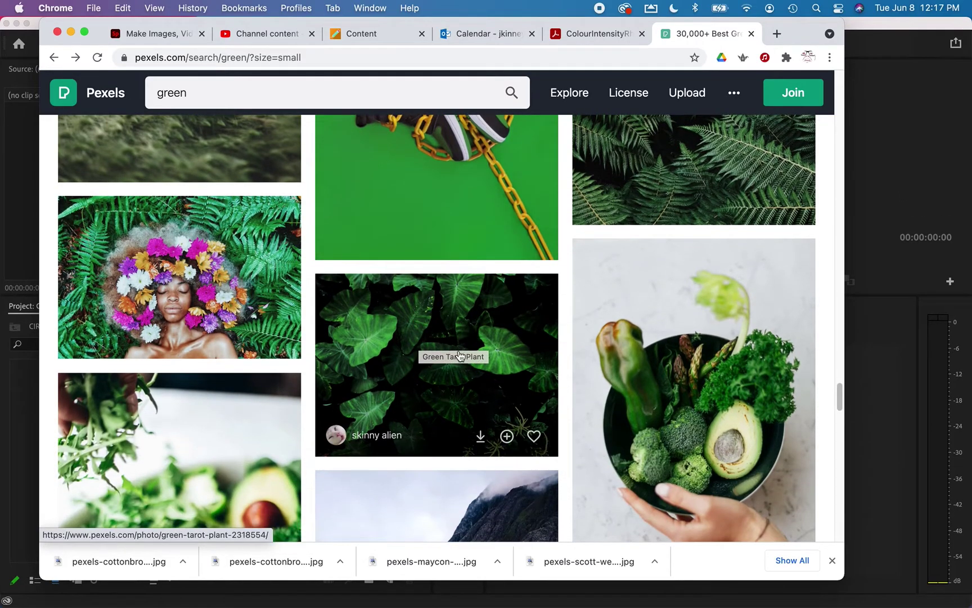
click(480, 436)
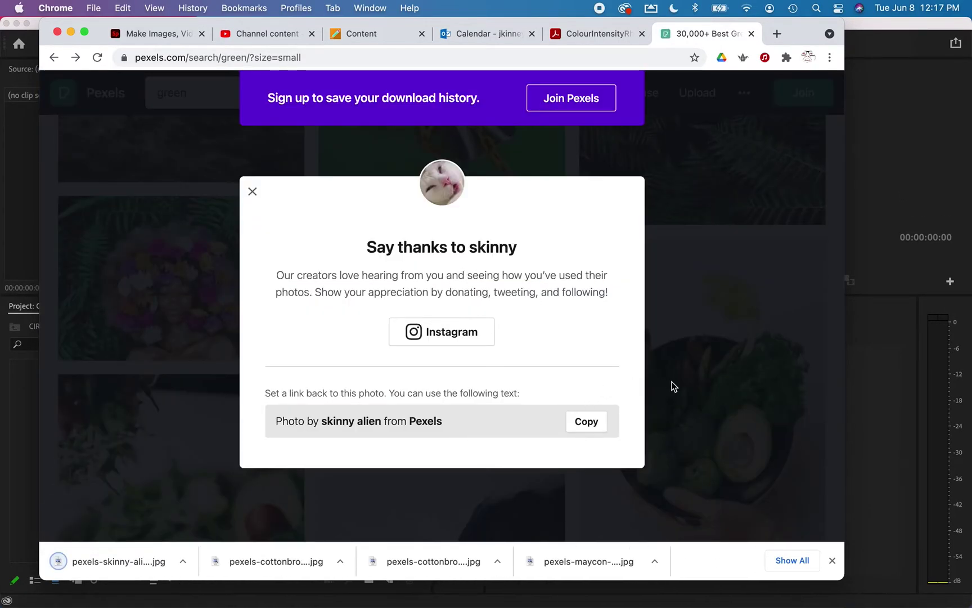
click(670, 385)
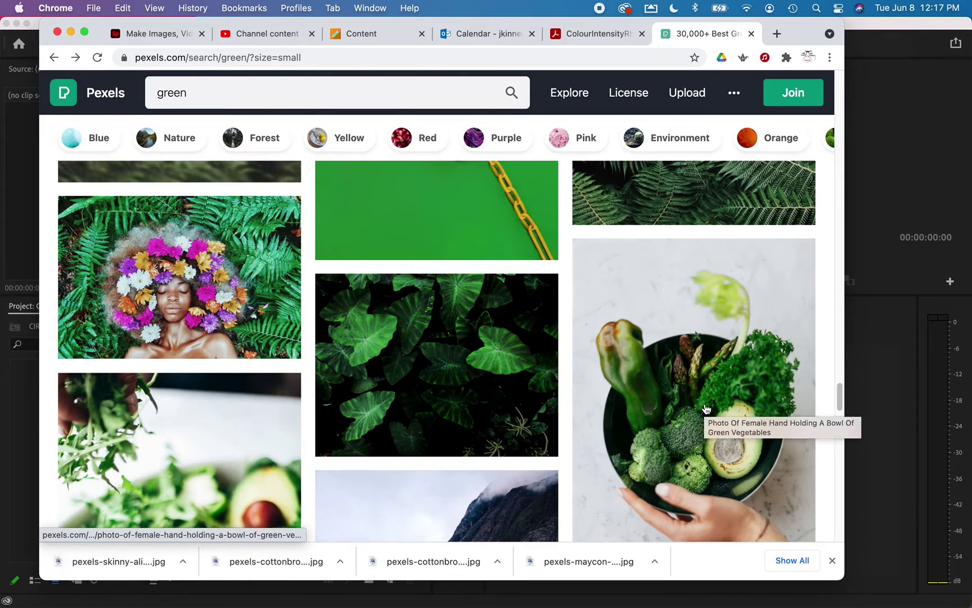
Download the photo of a hand holding a bowl of green vegetables and dismiss the thank-you dialog
scroll(706, 409, down, 3)
click(737, 398)
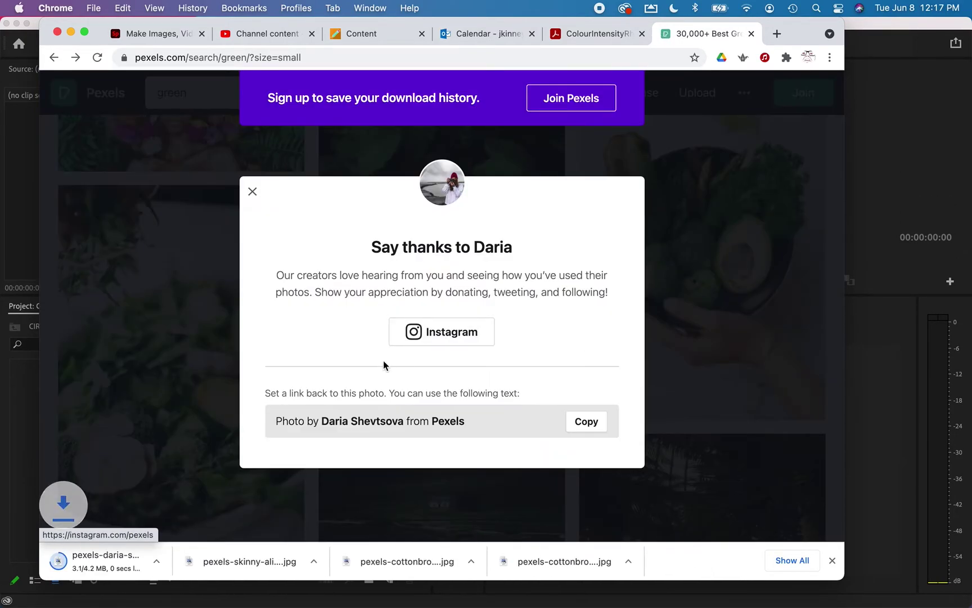
click(709, 380)
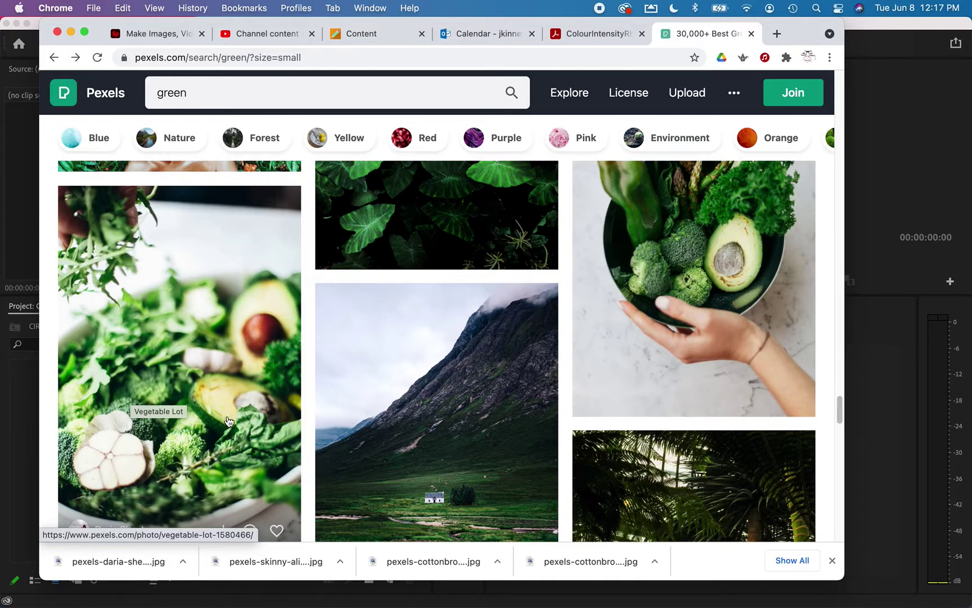
Browse further down the green results and download the photo of the woman in a red sweater lying on grass
scroll(228, 421, down, 3)
scroll(228, 421, down, 2)
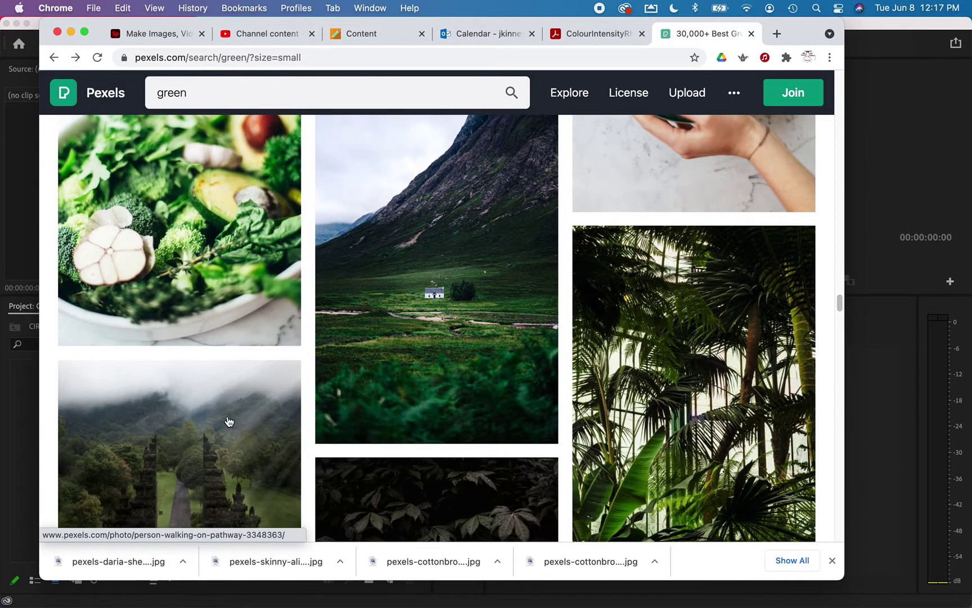
scroll(228, 421, down, 3)
scroll(228, 421, down, 3)
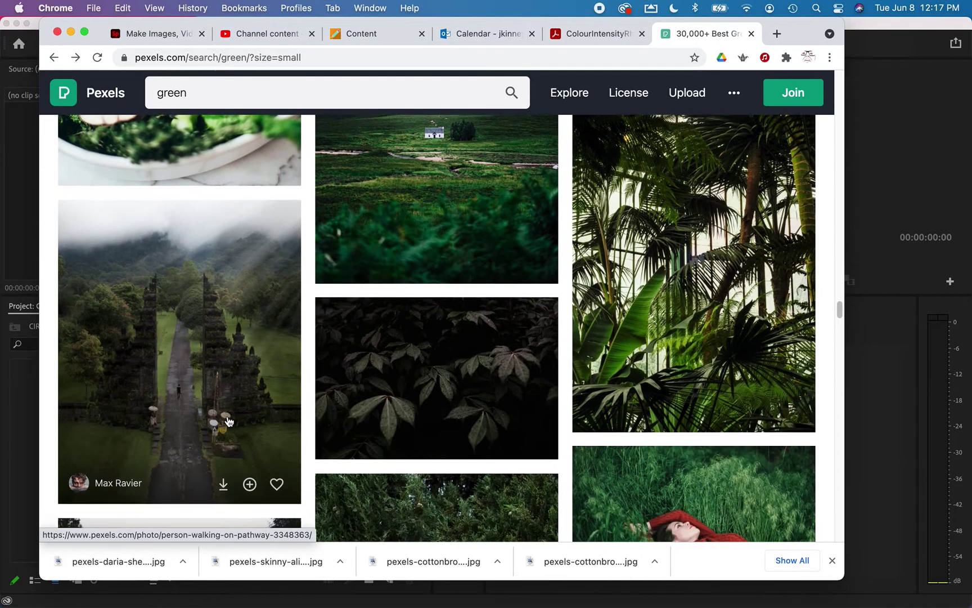
scroll(228, 421, down, 5)
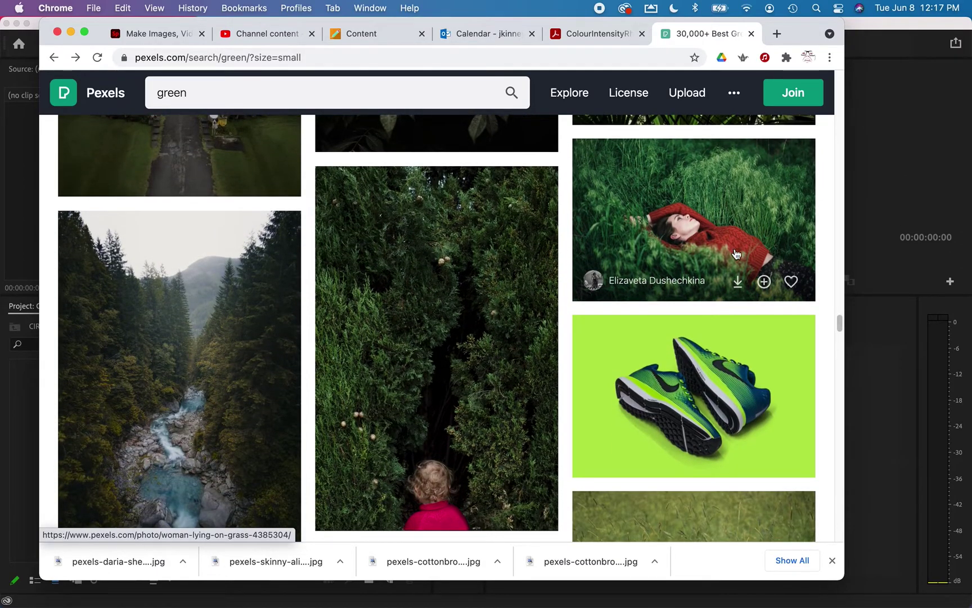
click(738, 281)
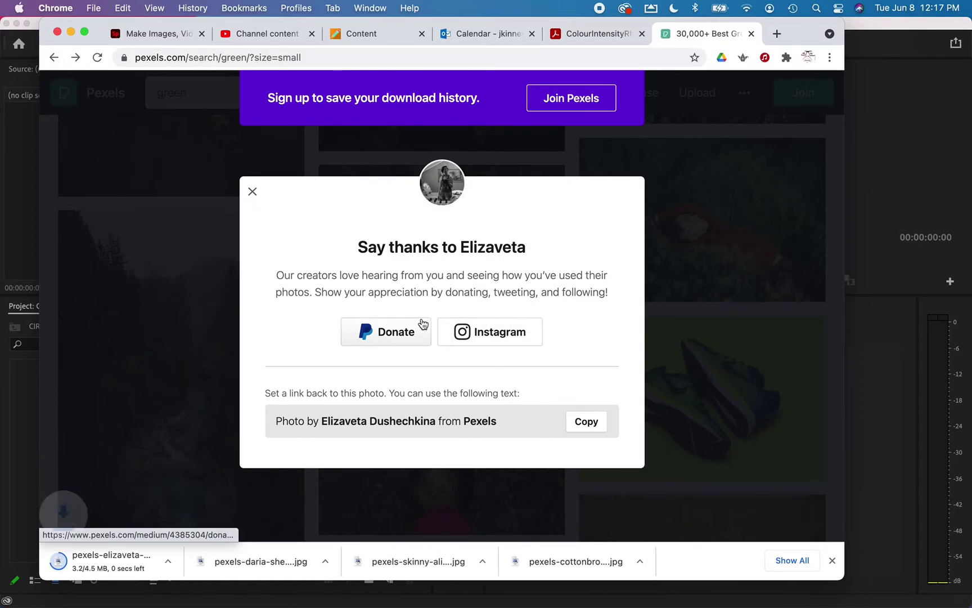
click(193, 358)
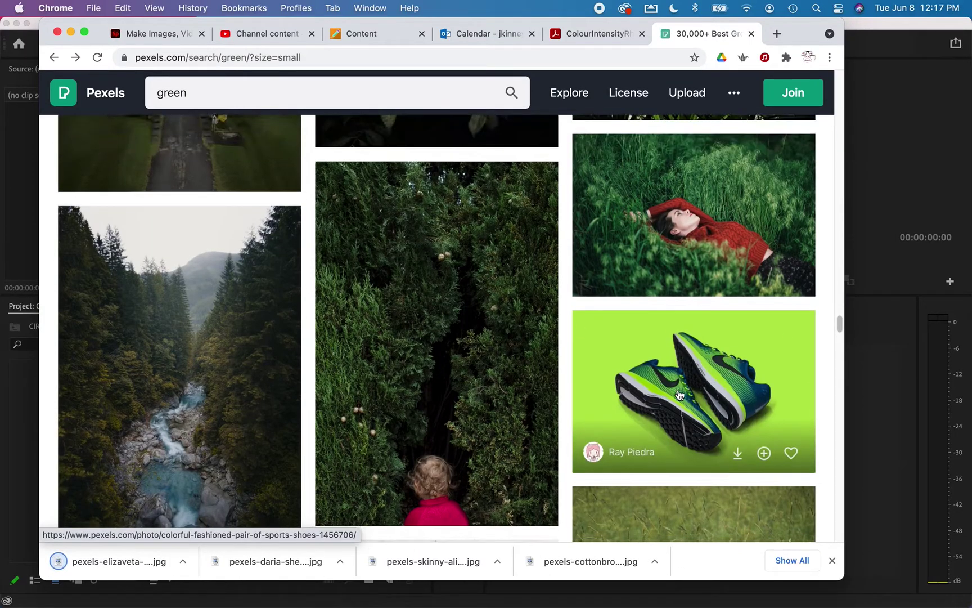
Download the photo of the colorful pair of sports shoes on a lime green background
scroll(679, 407, down, 3)
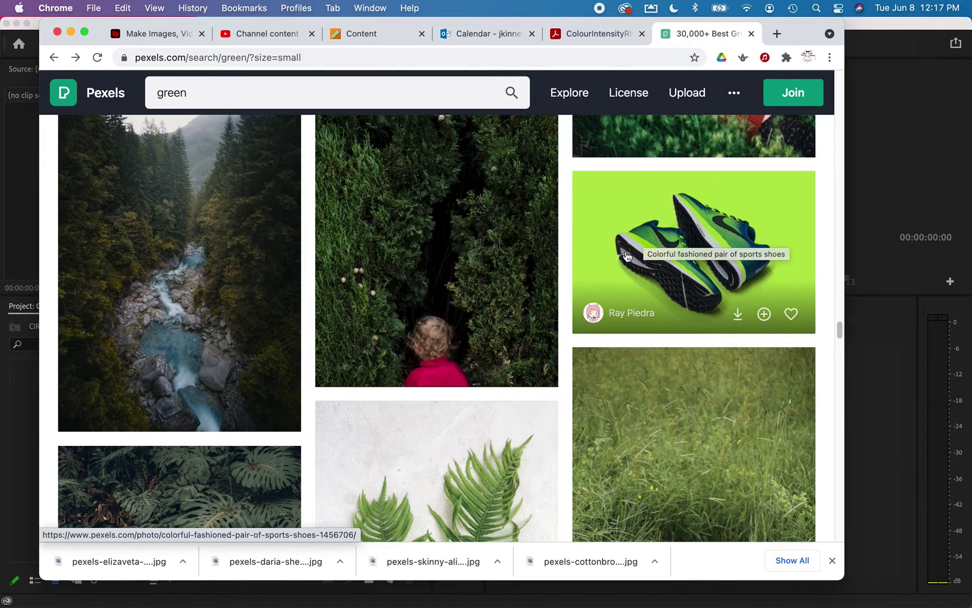
scroll(629, 257, down, 2)
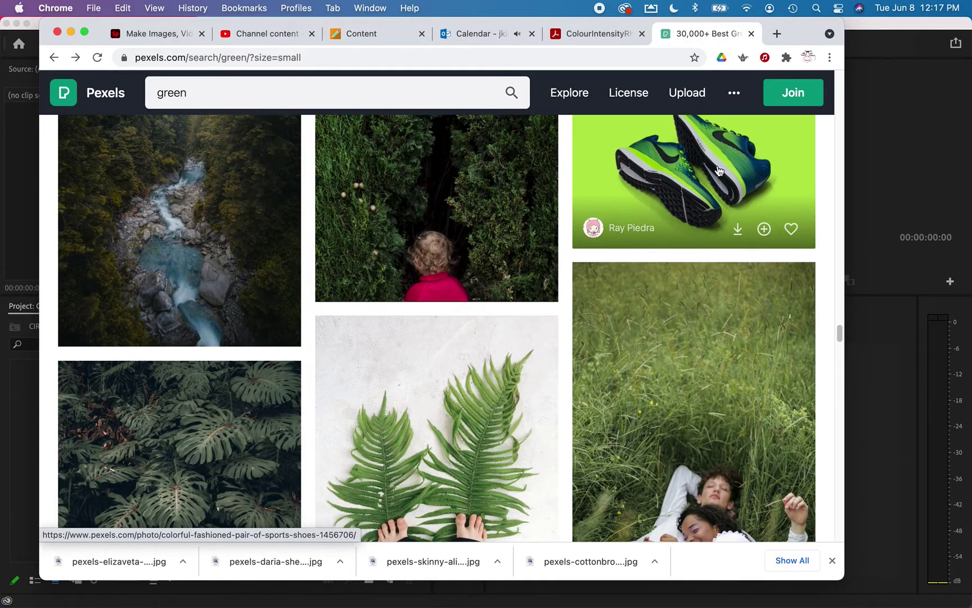
click(737, 229)
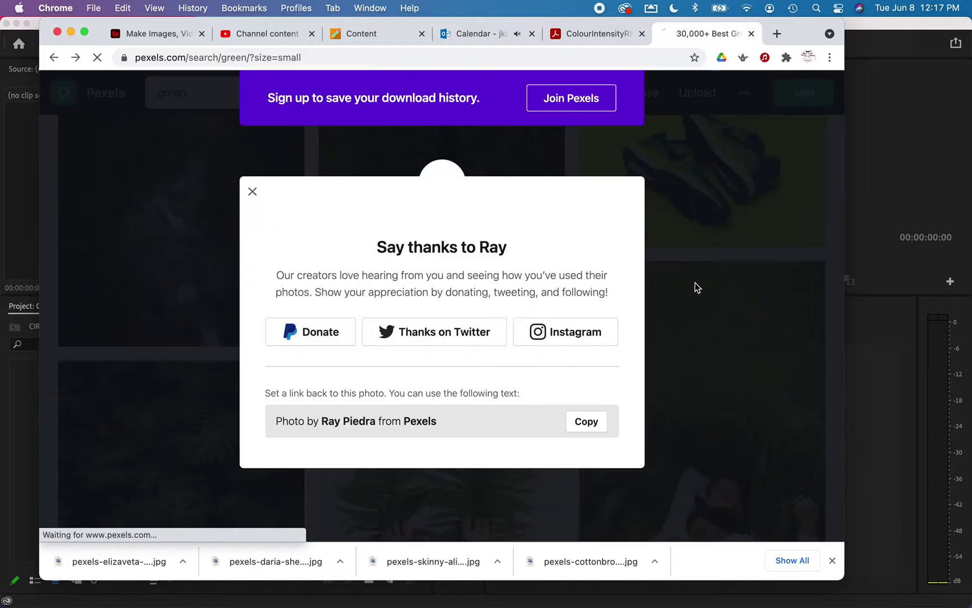
Close the thank-you dialog, browse further down, and download the photo of bare feet on two fern leaves
click(206, 289)
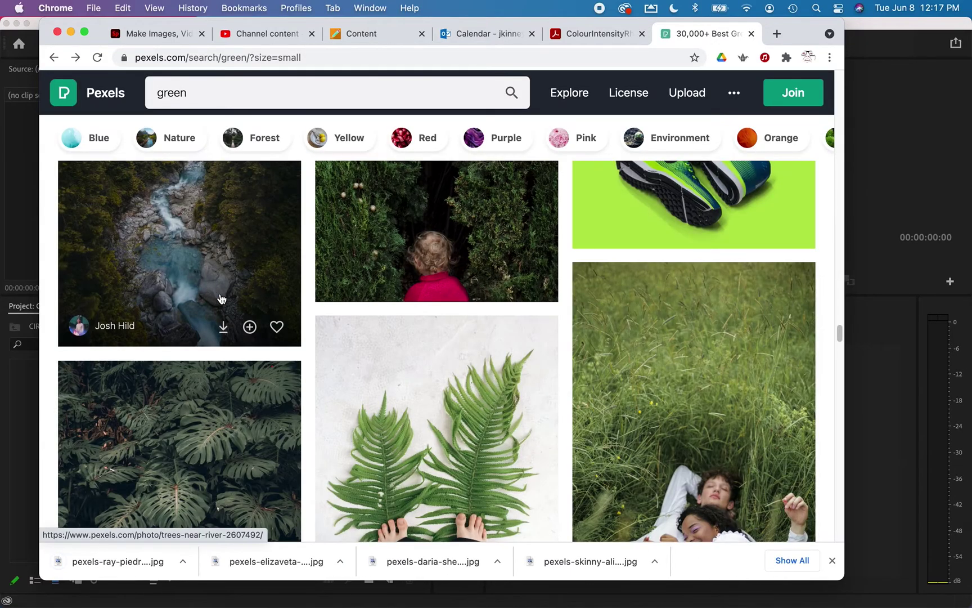
scroll(221, 298, down, 5)
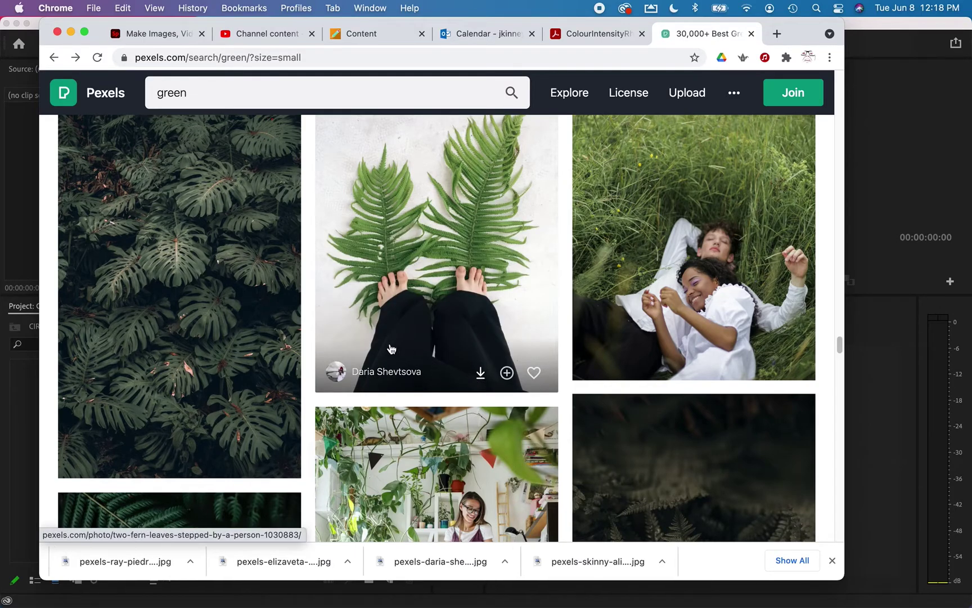
click(481, 373)
click(747, 404)
Browse further down the green results and download the close-up photo of the spiraling green plant, dismissing the thank-you dialog
scroll(732, 404, down, 5)
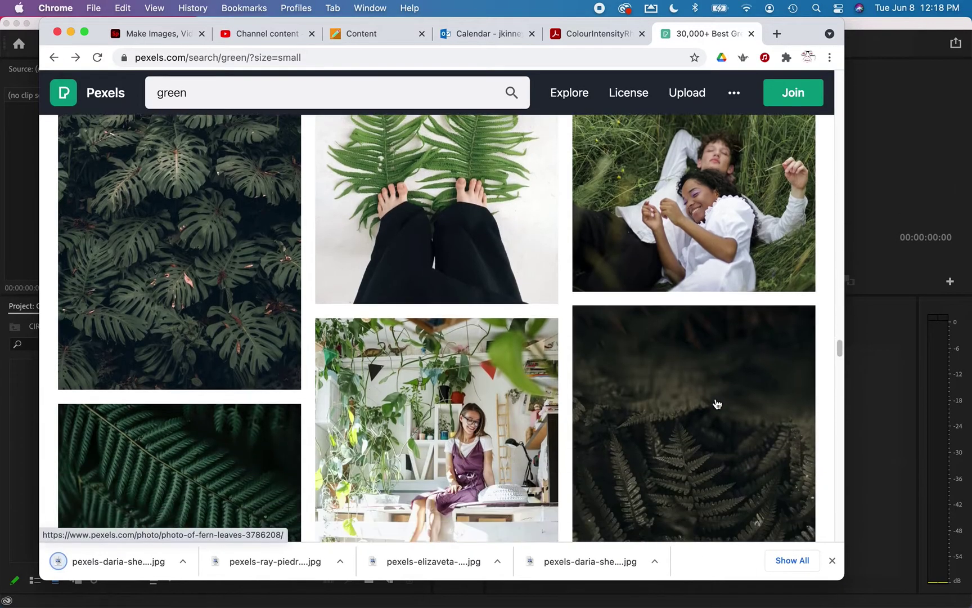
scroll(716, 404, down, 5)
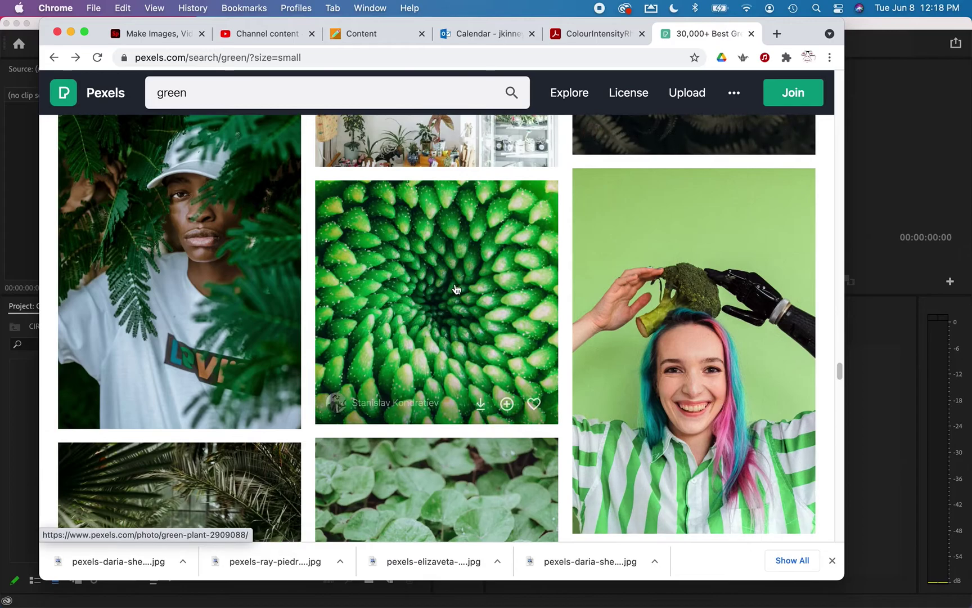
click(482, 408)
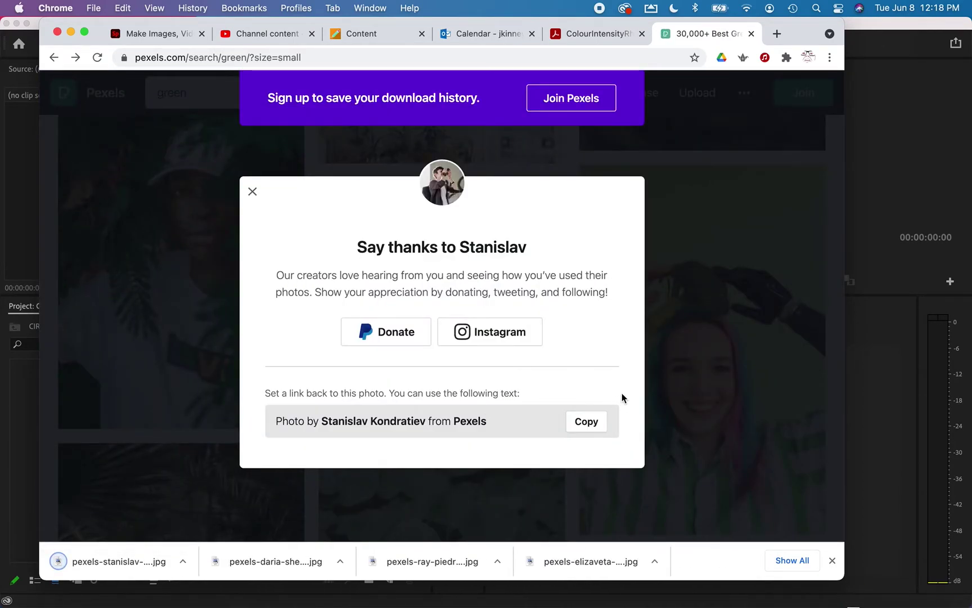
click(699, 408)
Browse further down the green results and download the Green Leaves Plant photo of bright mint leaves, dismissing the thank-you dialog
scroll(698, 394, down, 4)
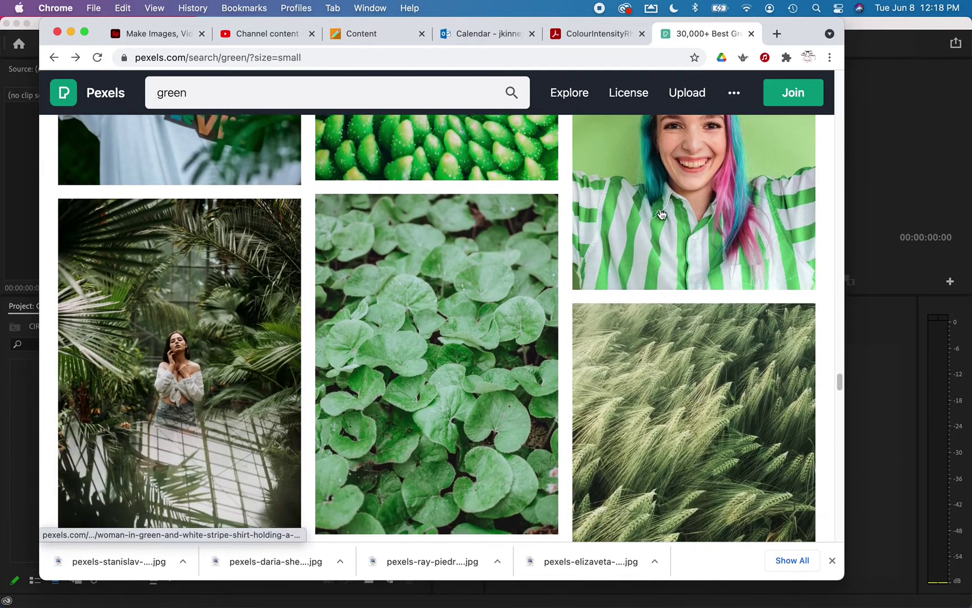
scroll(506, 407, down, 2)
scroll(506, 406, up, 1)
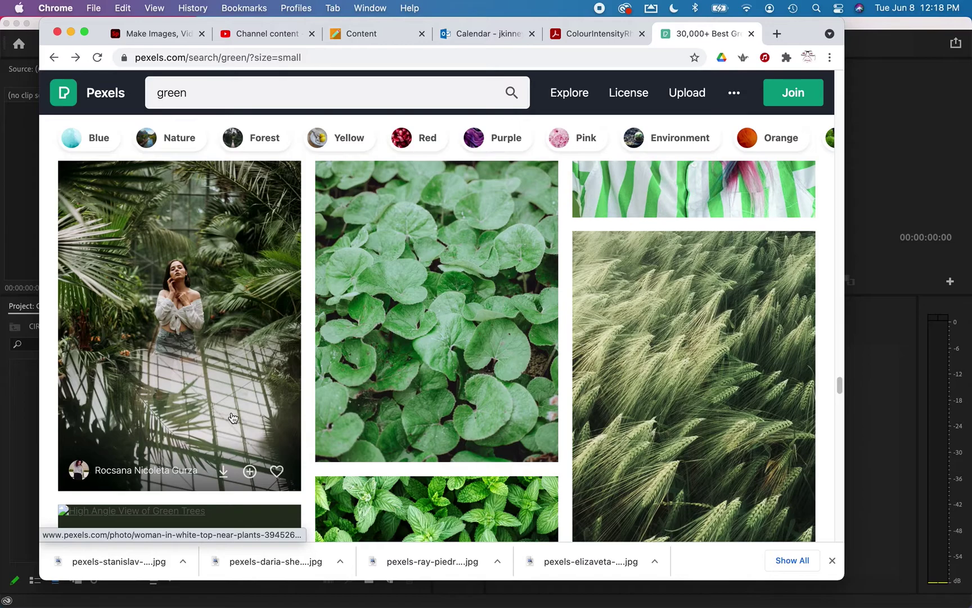
scroll(176, 297, down, 8)
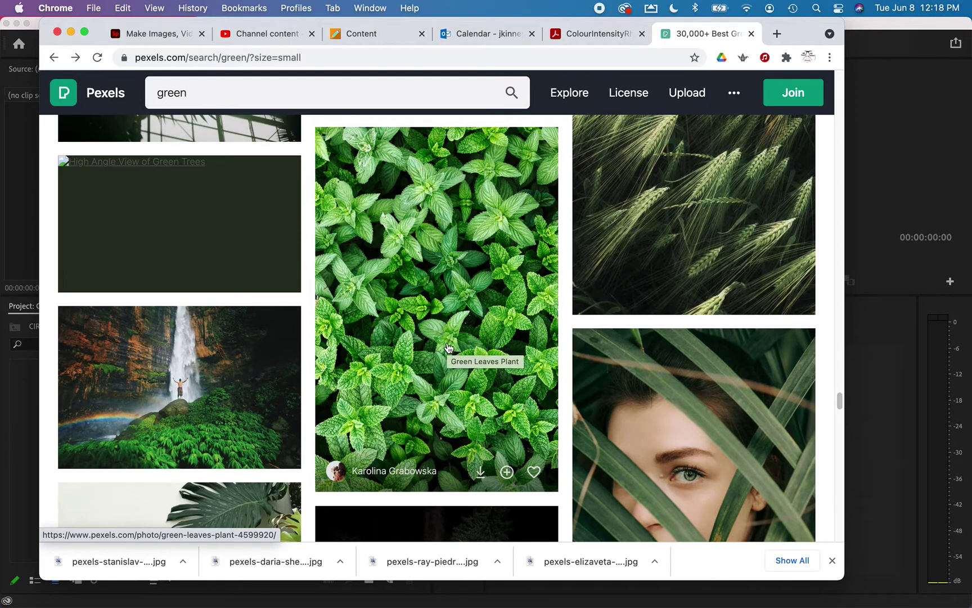
click(484, 488)
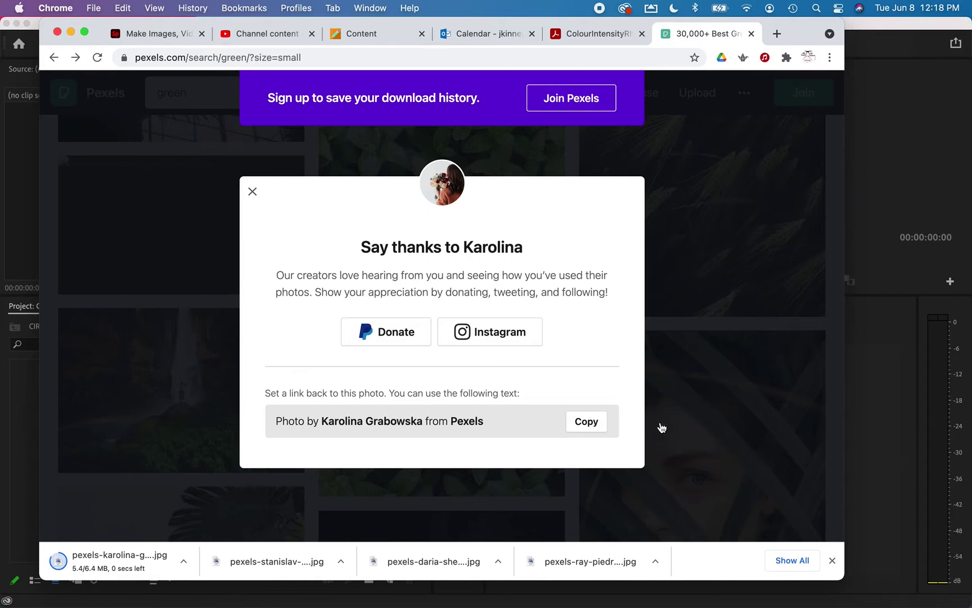
click(660, 422)
Download the photo of the green-eyed woman behind long leaves and dismiss the thank-you dialog
scroll(717, 319, down, 5)
scroll(717, 319, up, 1)
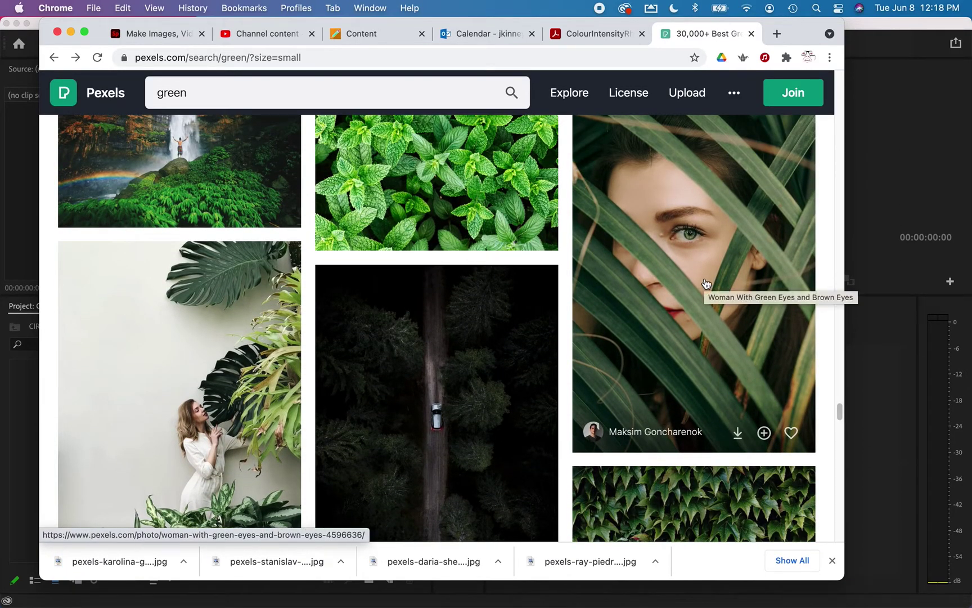
click(741, 432)
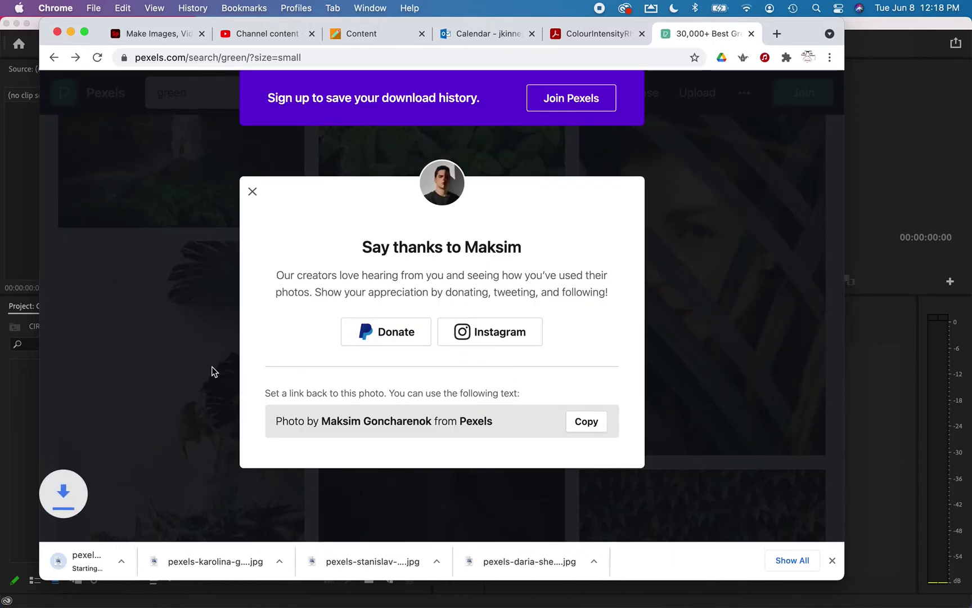
click(187, 374)
Download the photo of the woman in a white long-sleeve dress beside plants and dismiss the thank-you dialog
scroll(188, 376, down, 3)
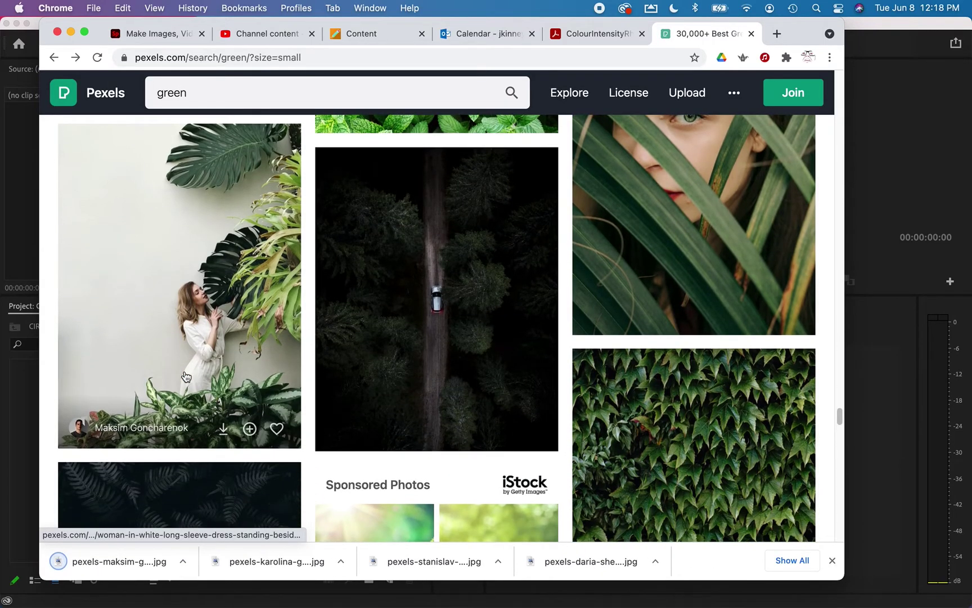
click(223, 429)
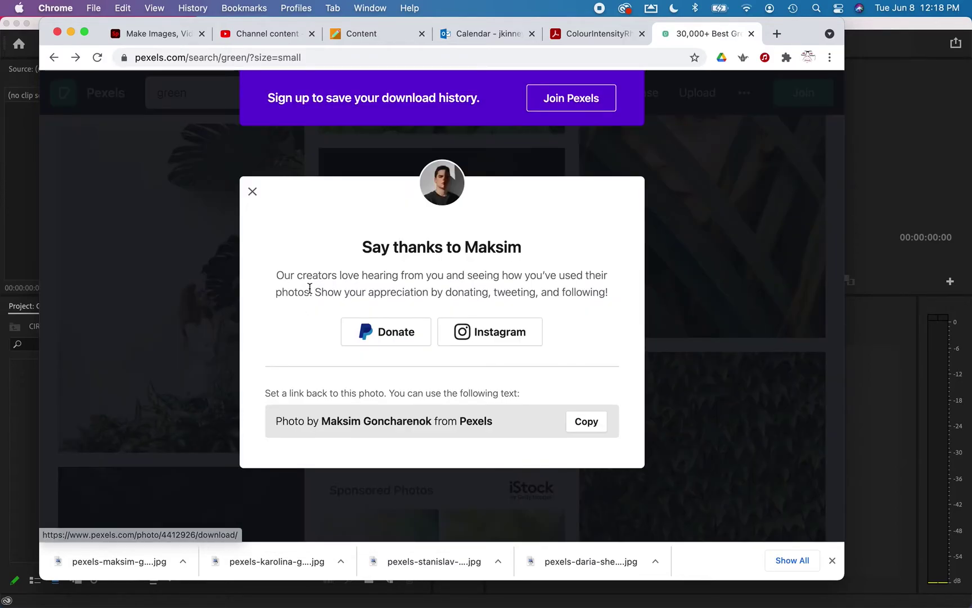
click(173, 363)
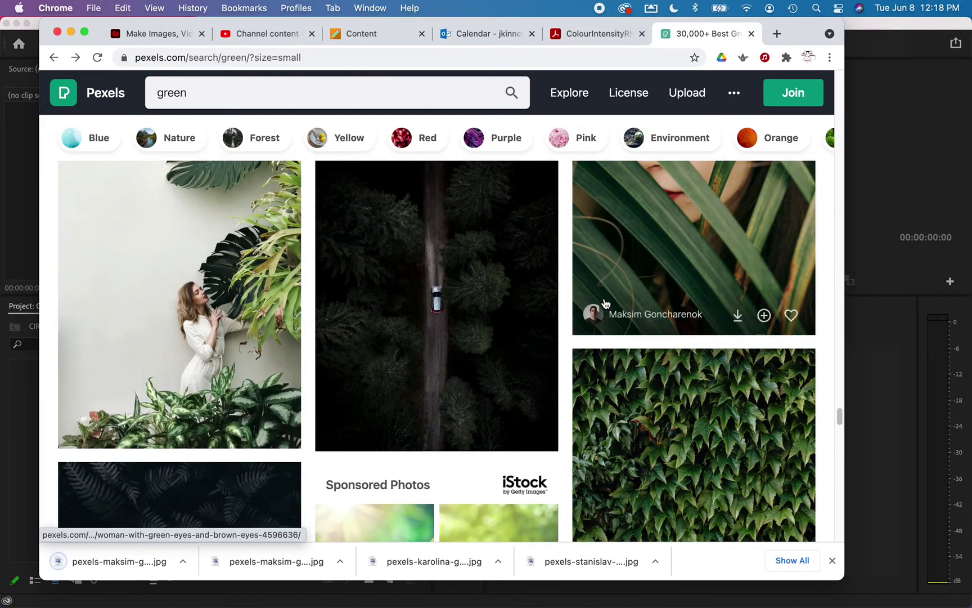
Browse much further down the green results and download the photos of the woman behind a big leaf and the light bulb planter
scroll(606, 303, down, 5)
scroll(605, 304, down, 8)
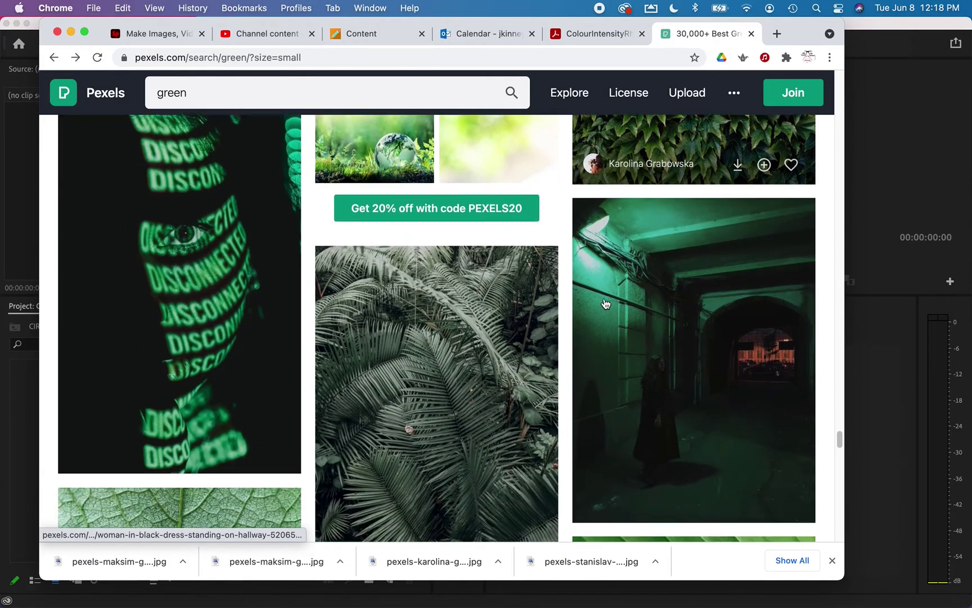
scroll(606, 304, down, 1)
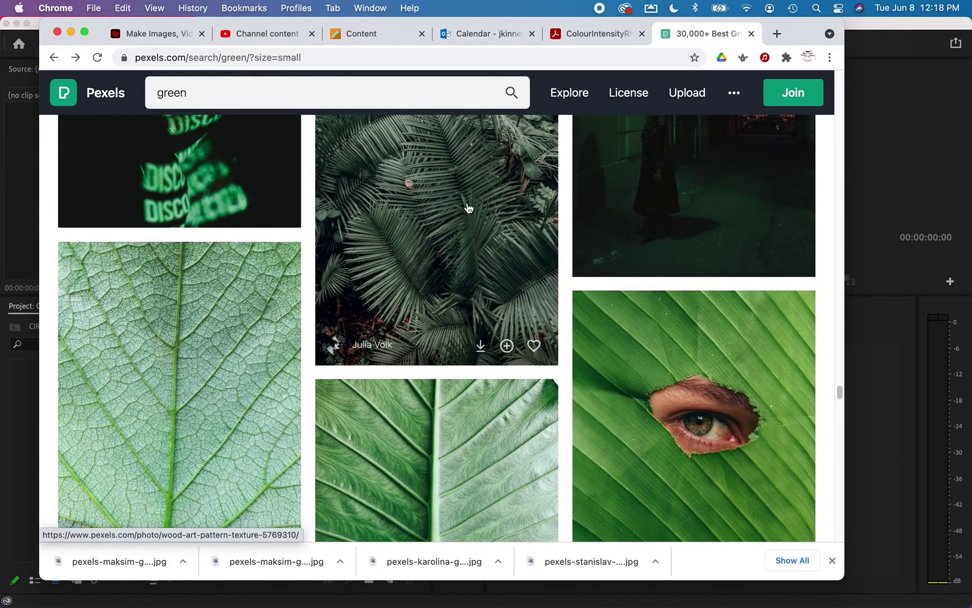
scroll(451, 224, up, 2)
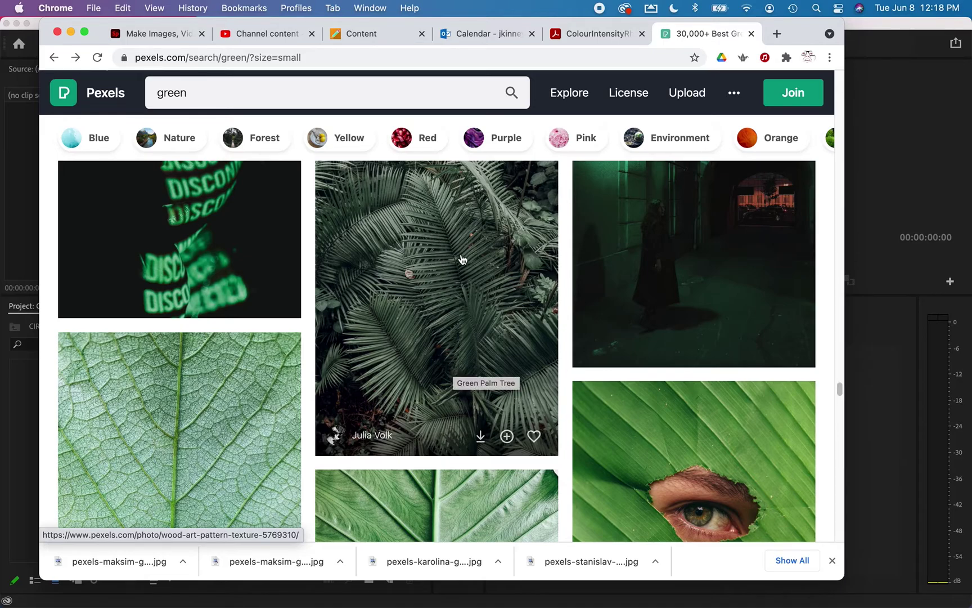
scroll(458, 270, down, 10)
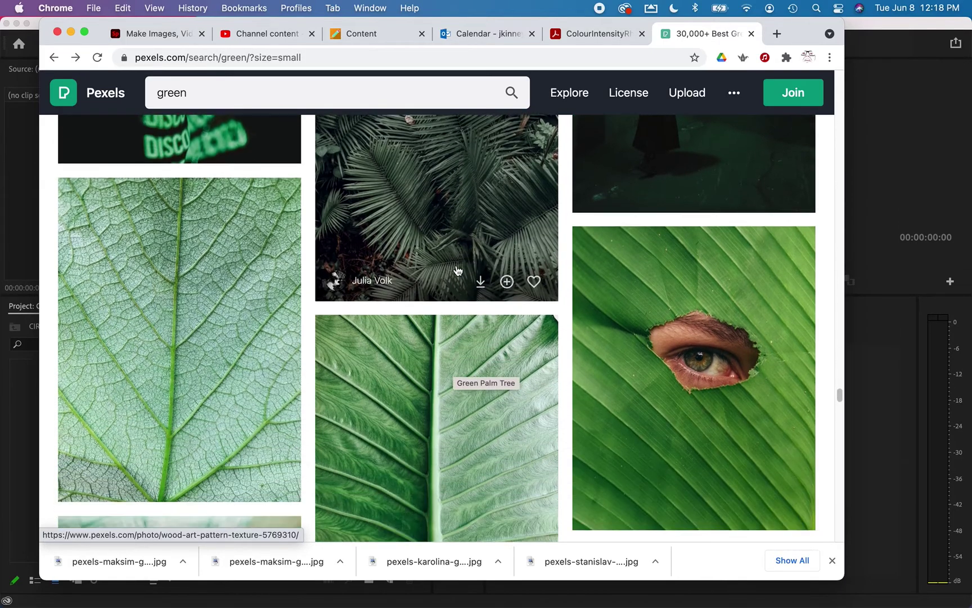
scroll(458, 270, up, 3)
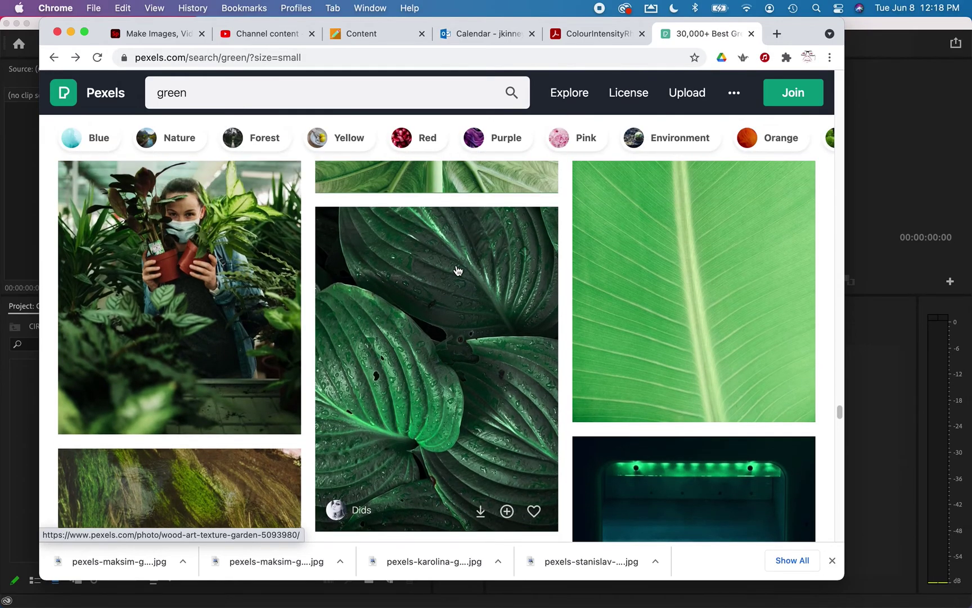
scroll(458, 270, down, 7)
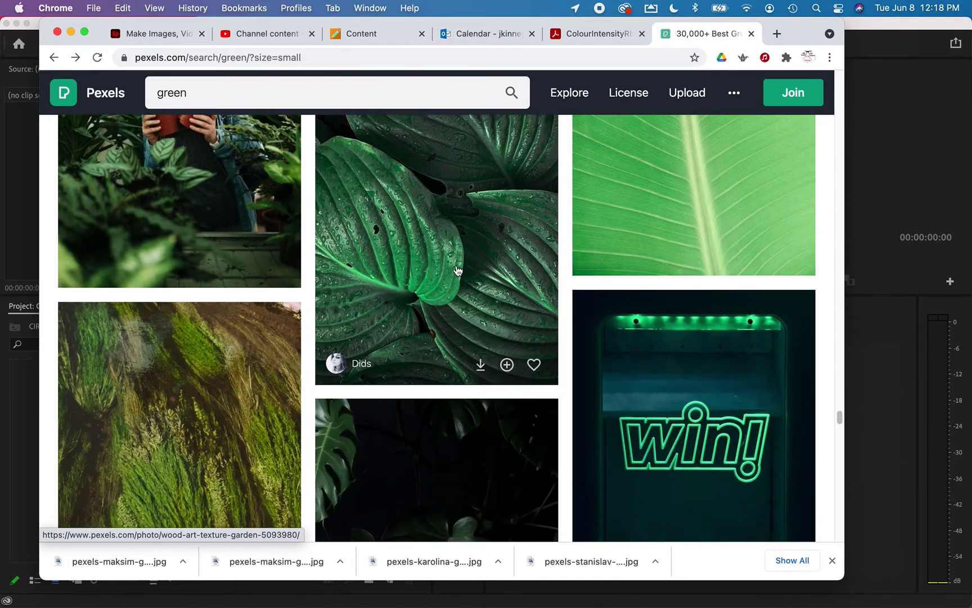
scroll(457, 265, down, 2)
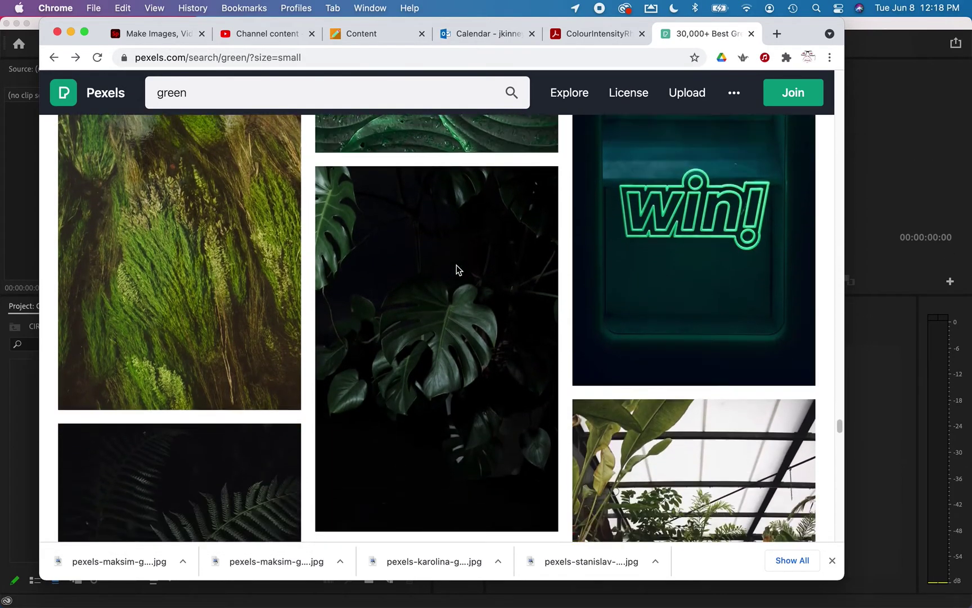
scroll(457, 269, down, 1)
scroll(458, 271, down, 2)
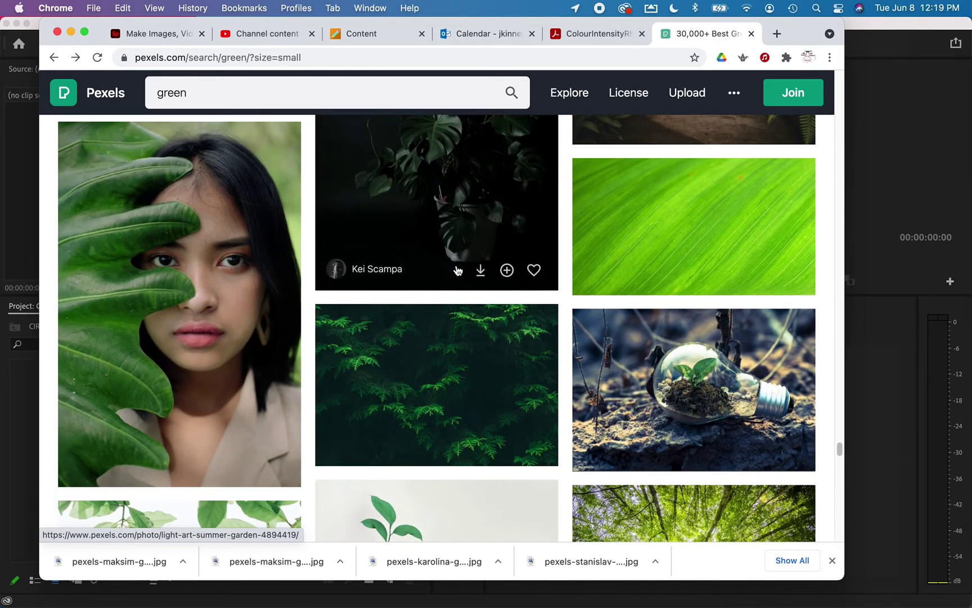
scroll(458, 270, down, 1)
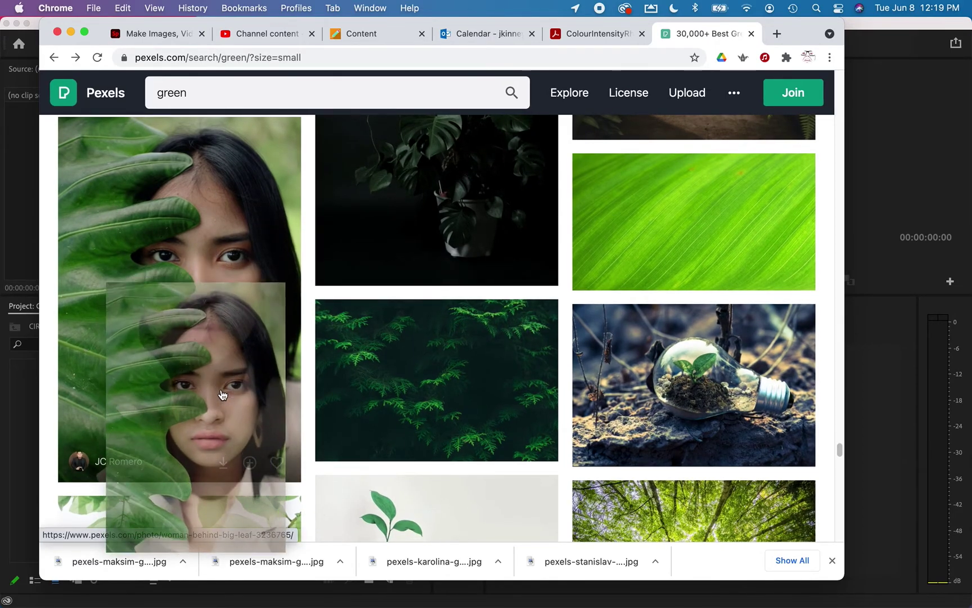
click(224, 461)
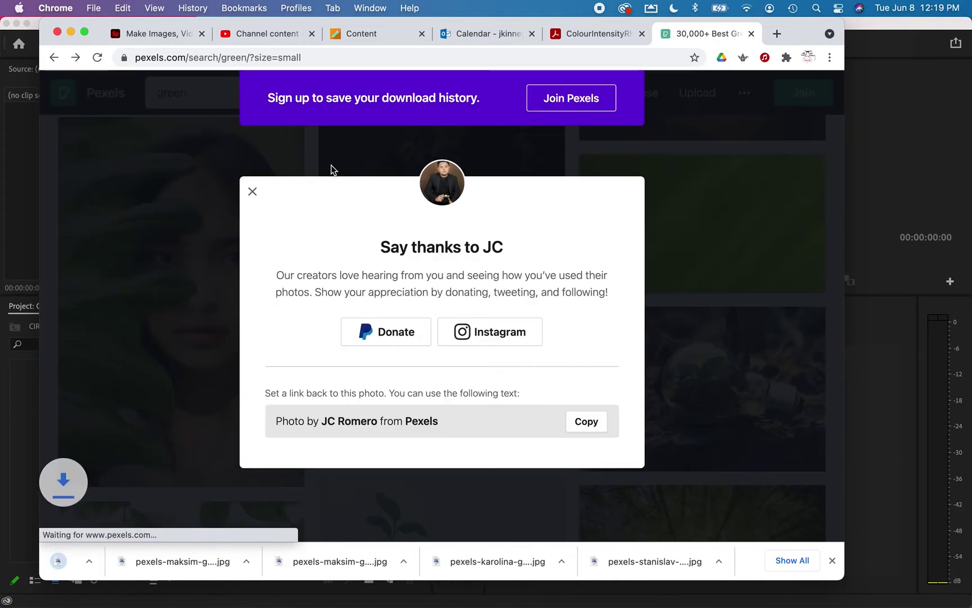
click(749, 313)
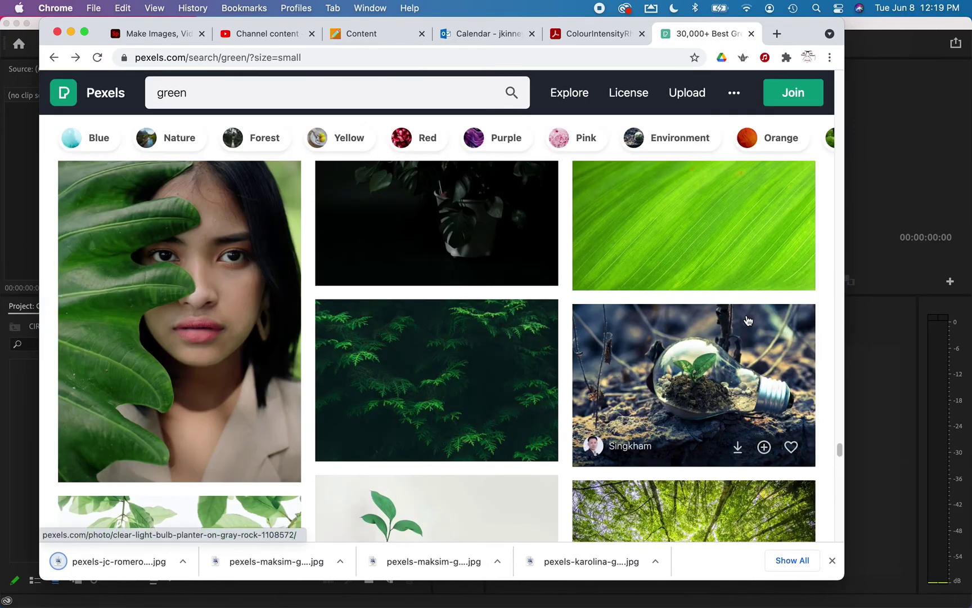
click(736, 450)
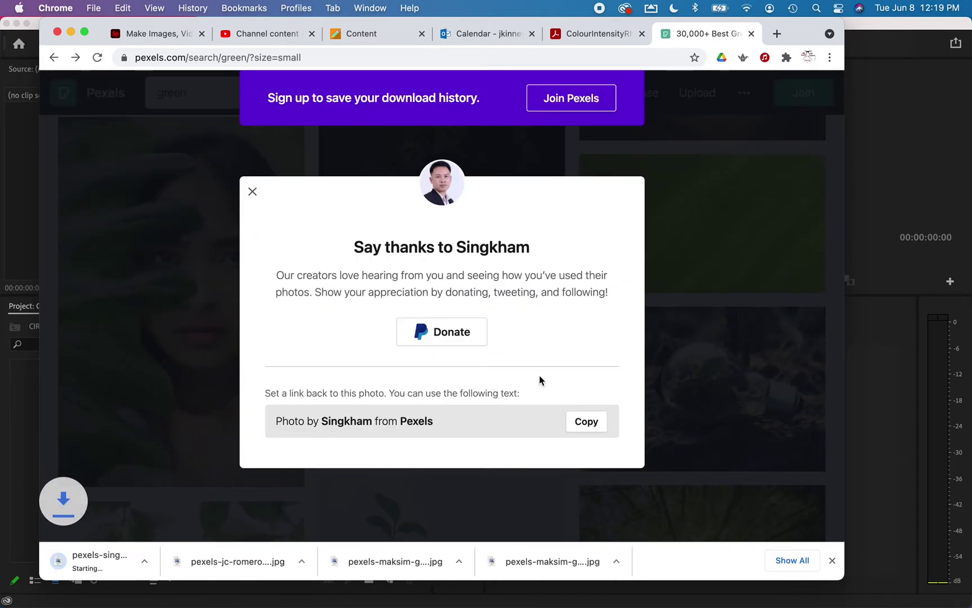
click(175, 233)
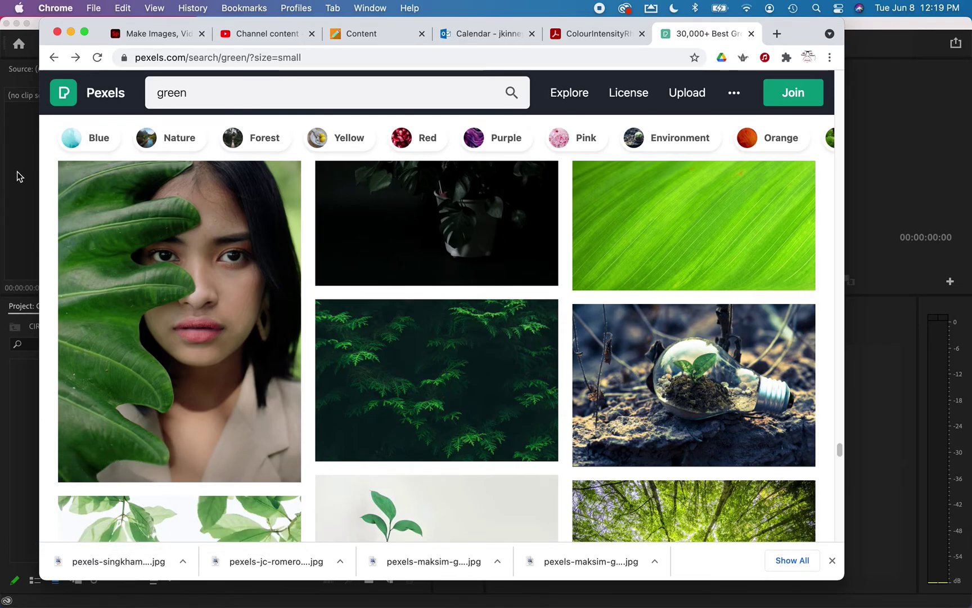
Minimize the browser and Premiere Pro windows and open the Colour folder on the desktop
click(70, 32)
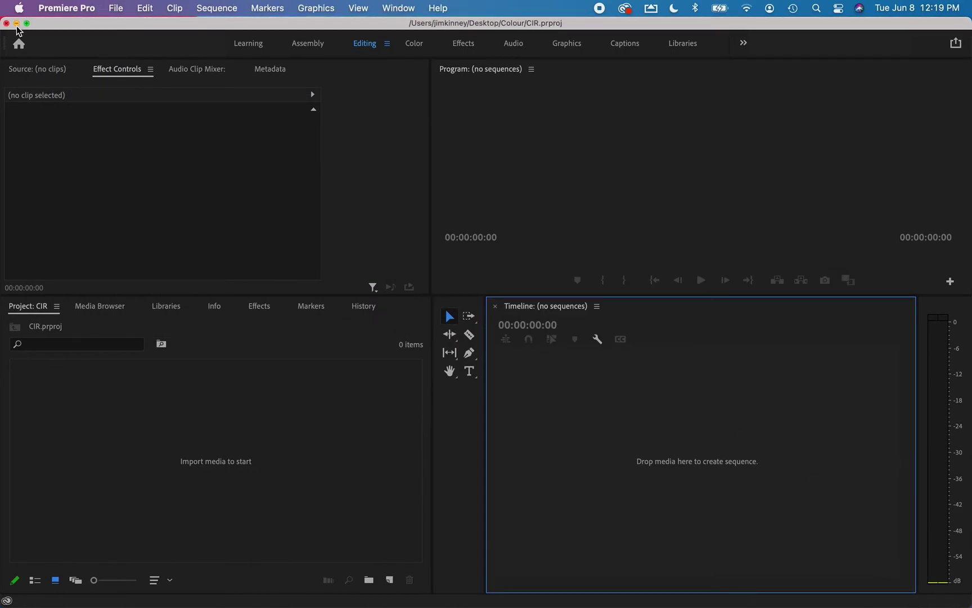
click(17, 24)
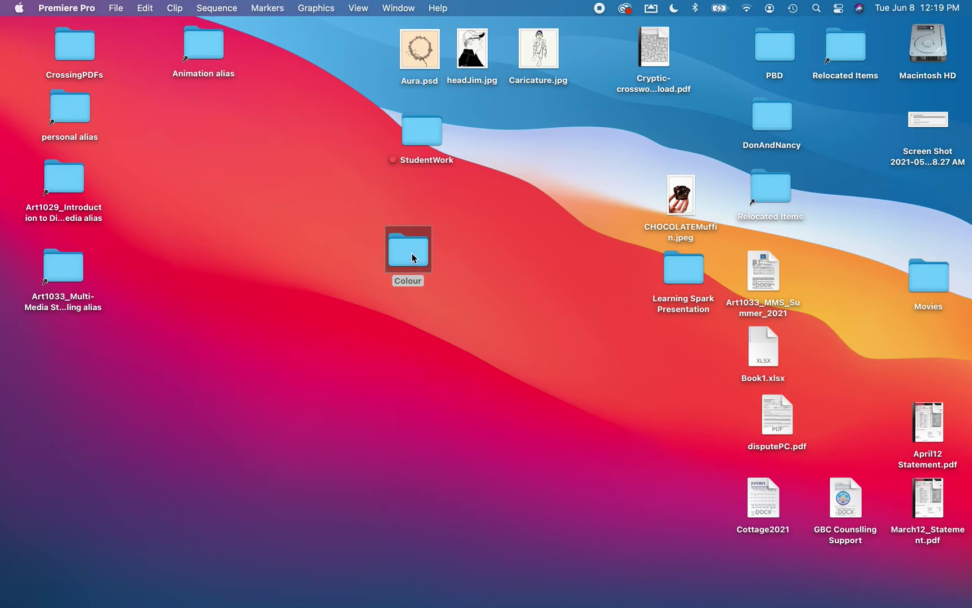
double_click(412, 254)
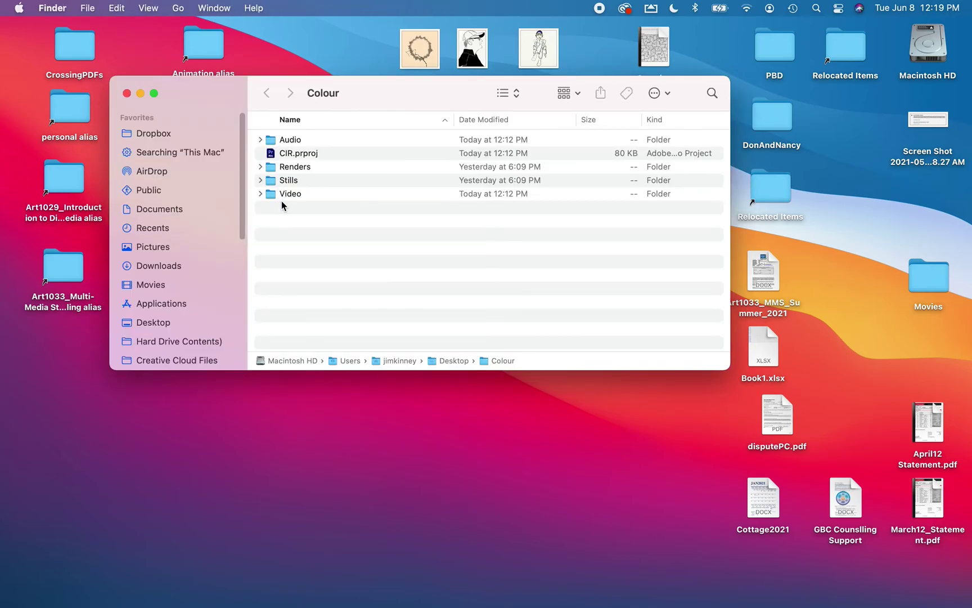
Open the Downloads folder in Finder as a separate window and arrange it side by side with the Colour folder window
mouse_move(900, 597)
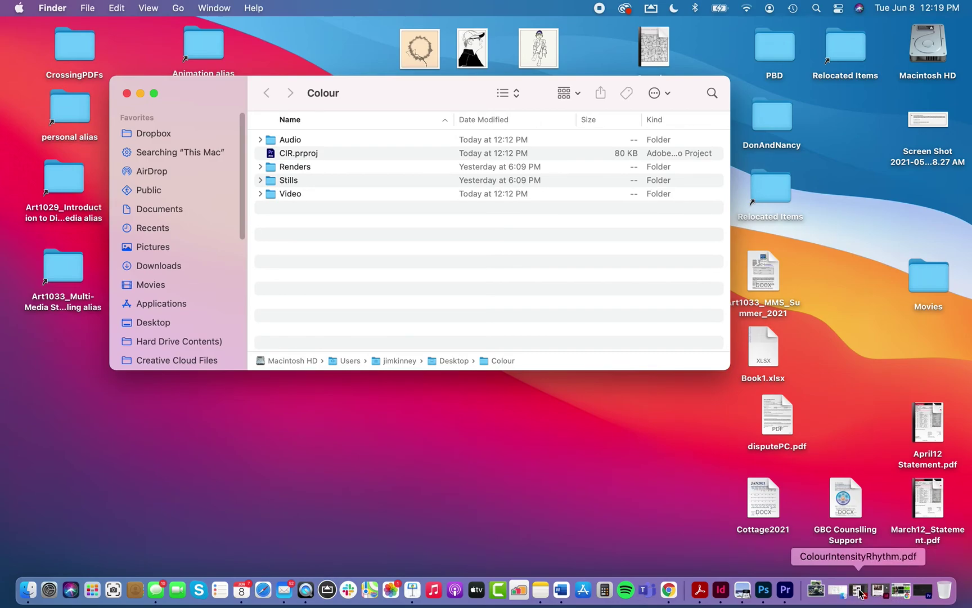
click(817, 590)
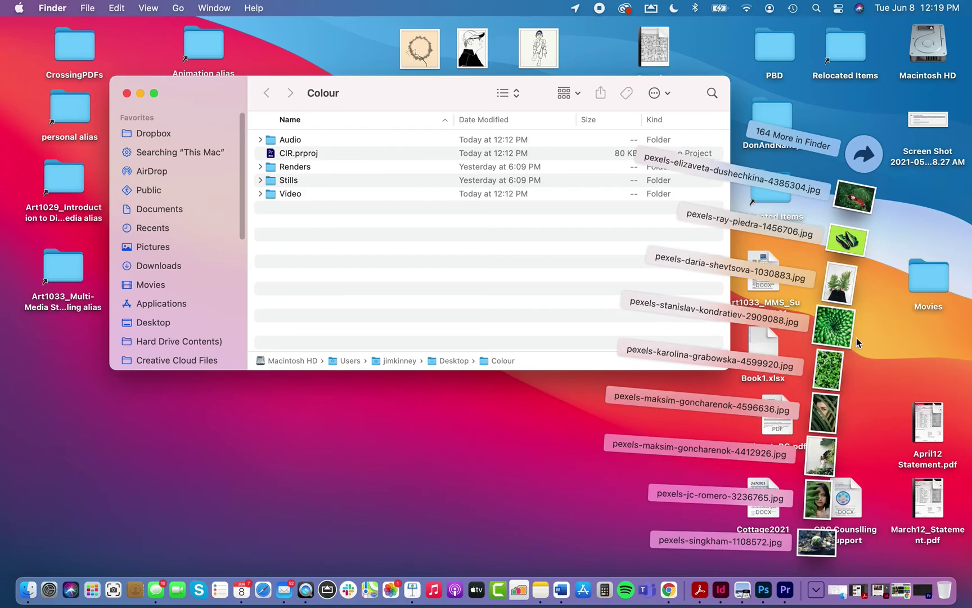
click(861, 157)
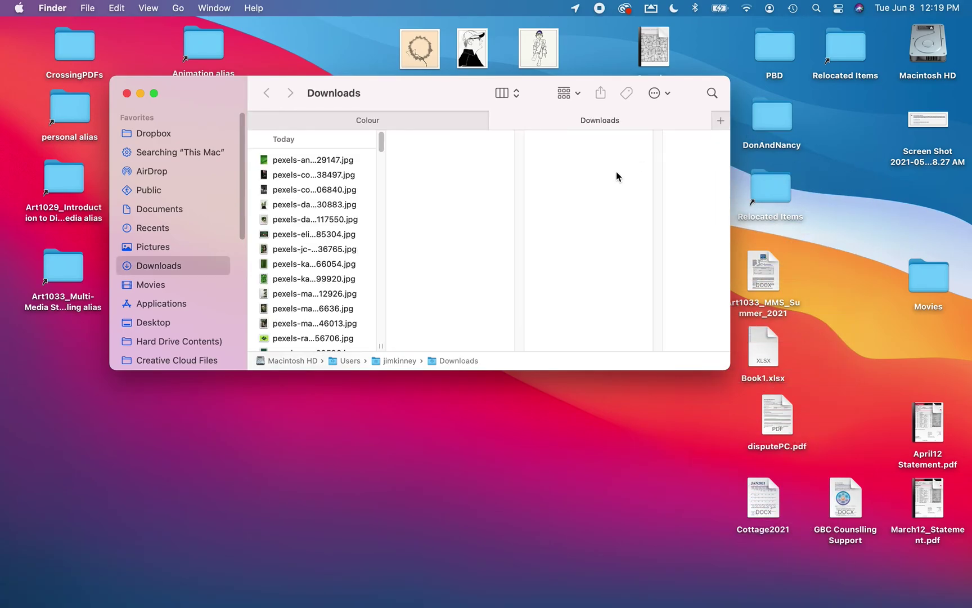
drag(538, 118, 821, 135)
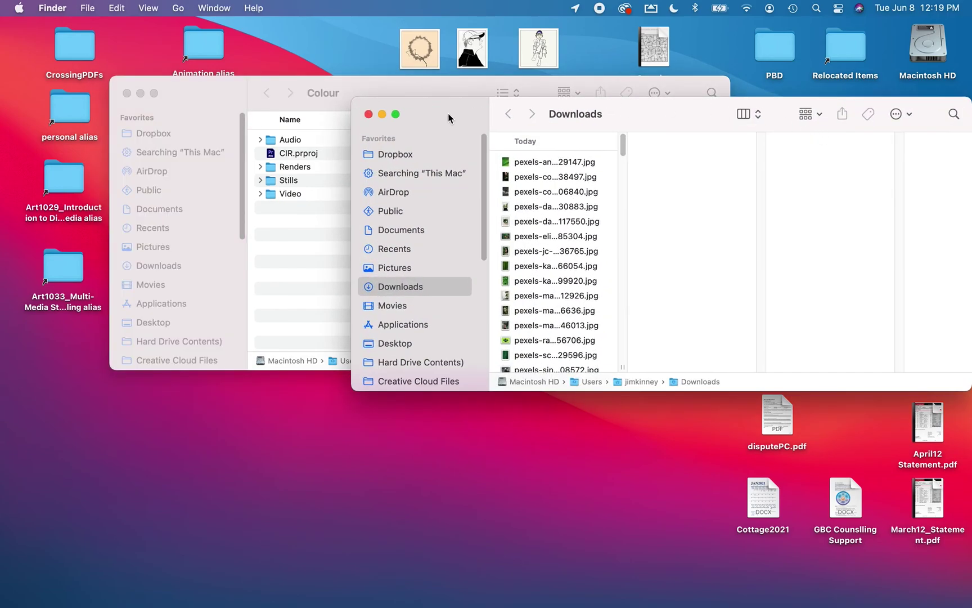
drag(352, 87, 260, 122)
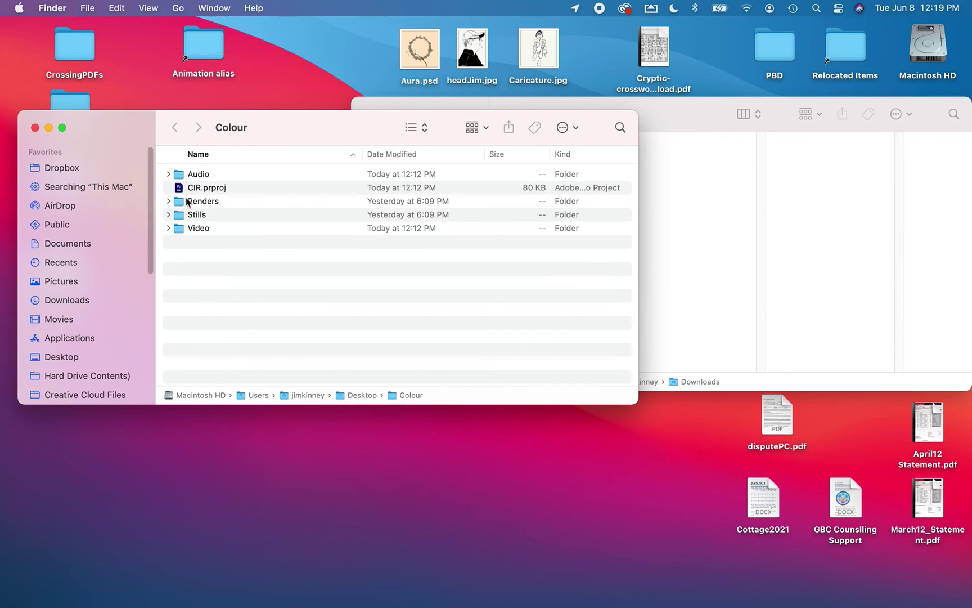
Move all of today's pexels JPEG photos from the Downloads folder into the Stills folder inside Colour
click(819, 305)
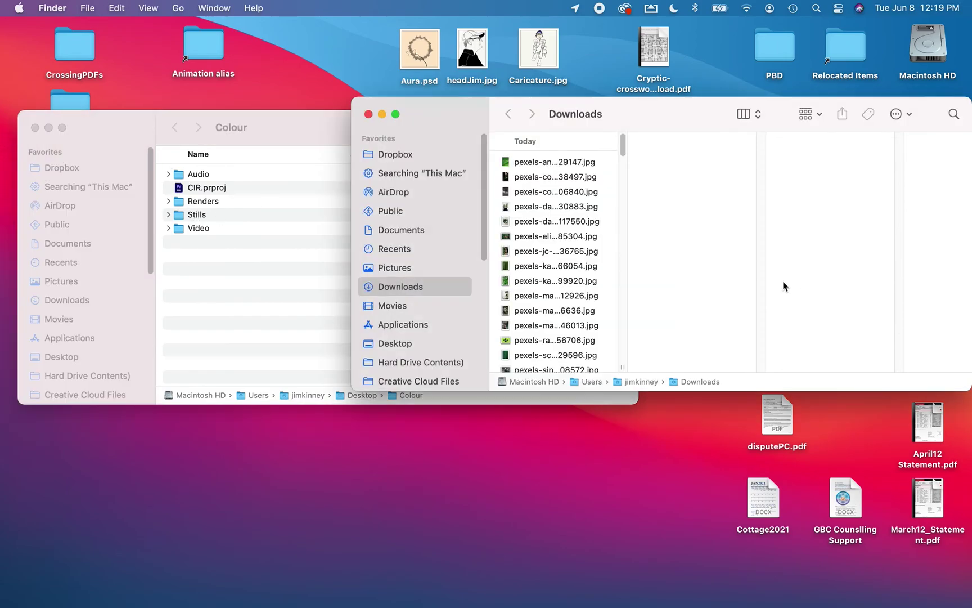
click(538, 162)
scroll(560, 301, down, 5)
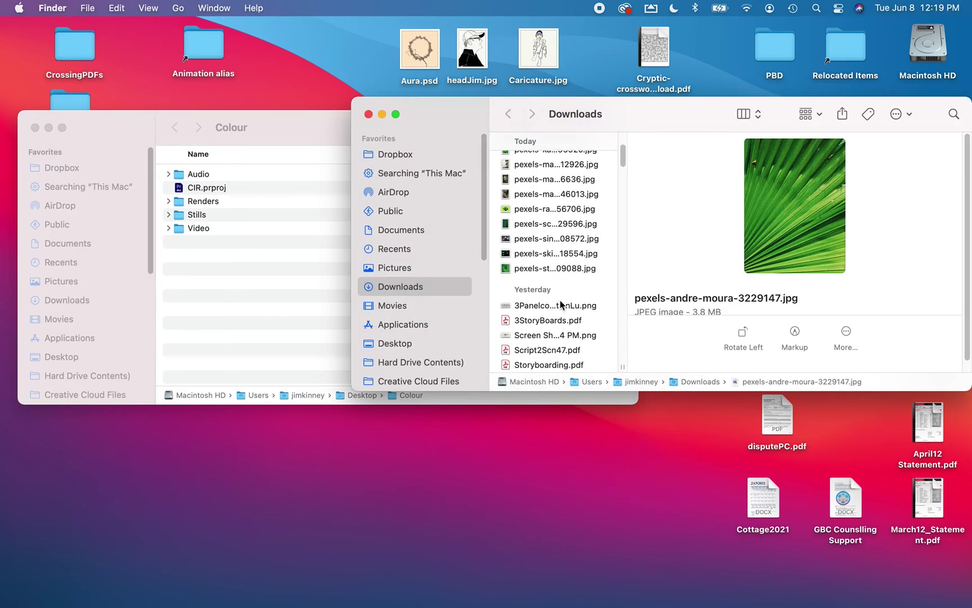
shift+click(535, 269)
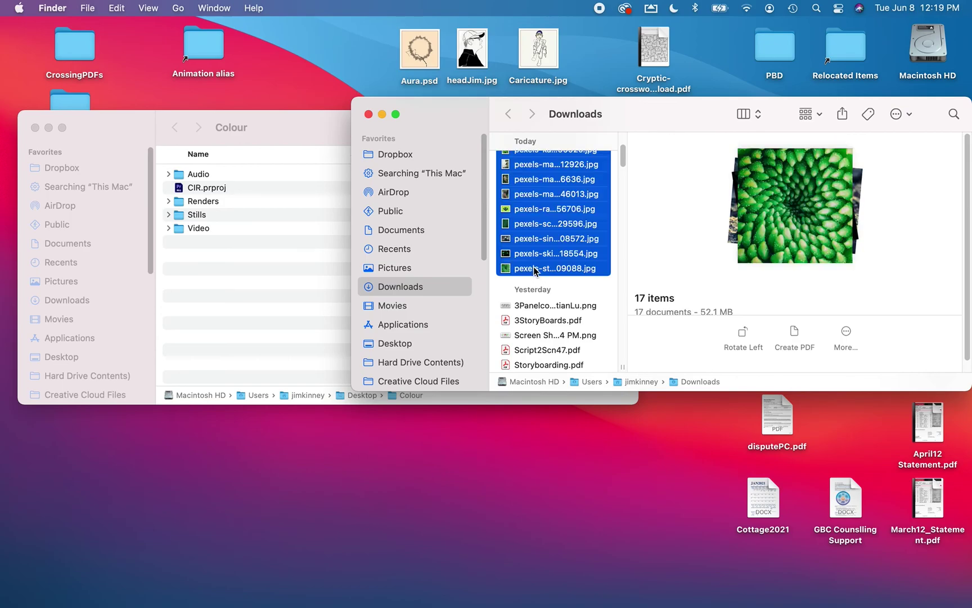
drag(510, 273, 203, 219)
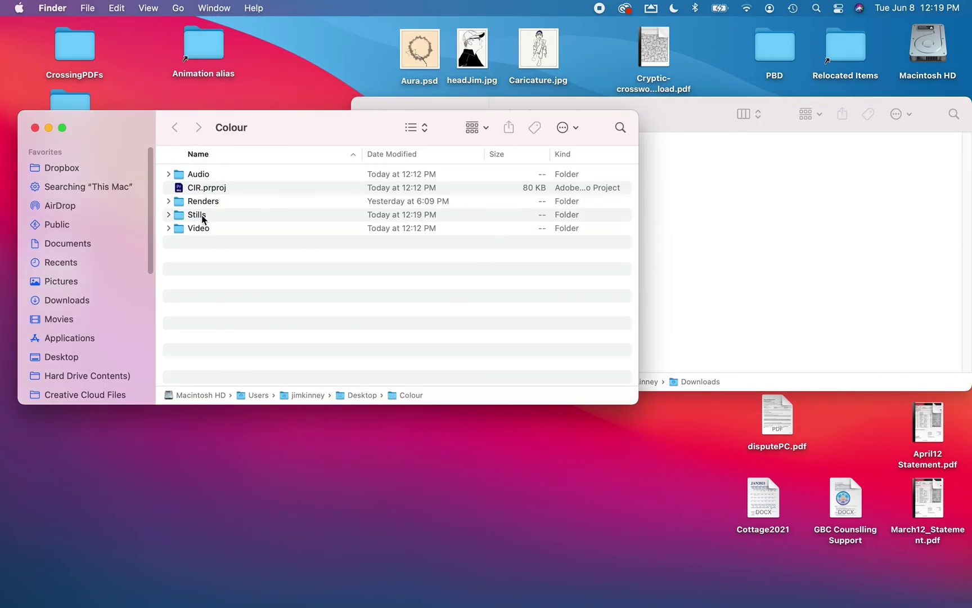
Expand the Stills folder to check the photos moved into it, and collapse it again
click(168, 215)
scroll(250, 269, down, 5)
scroll(256, 268, up, 5)
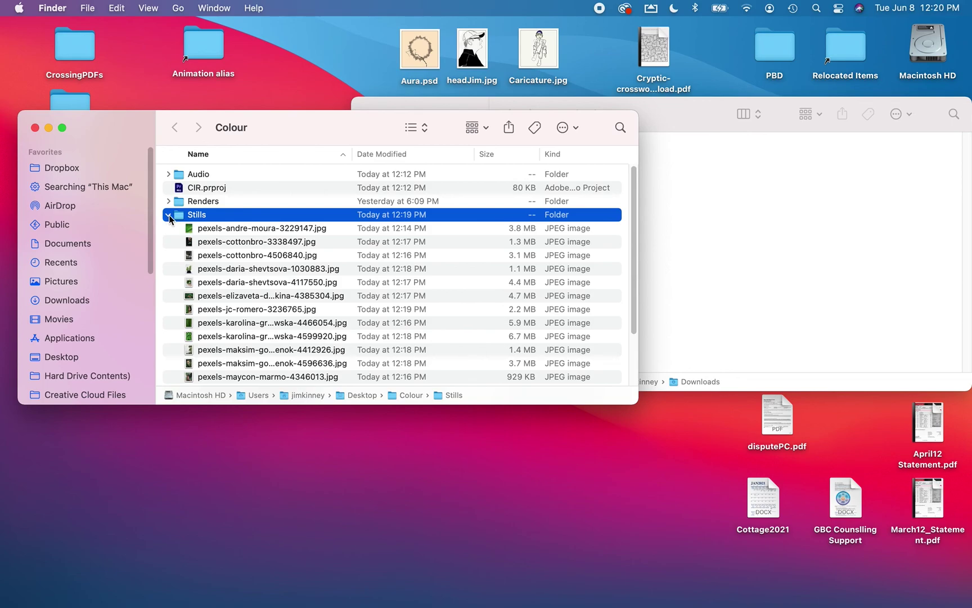
click(169, 215)
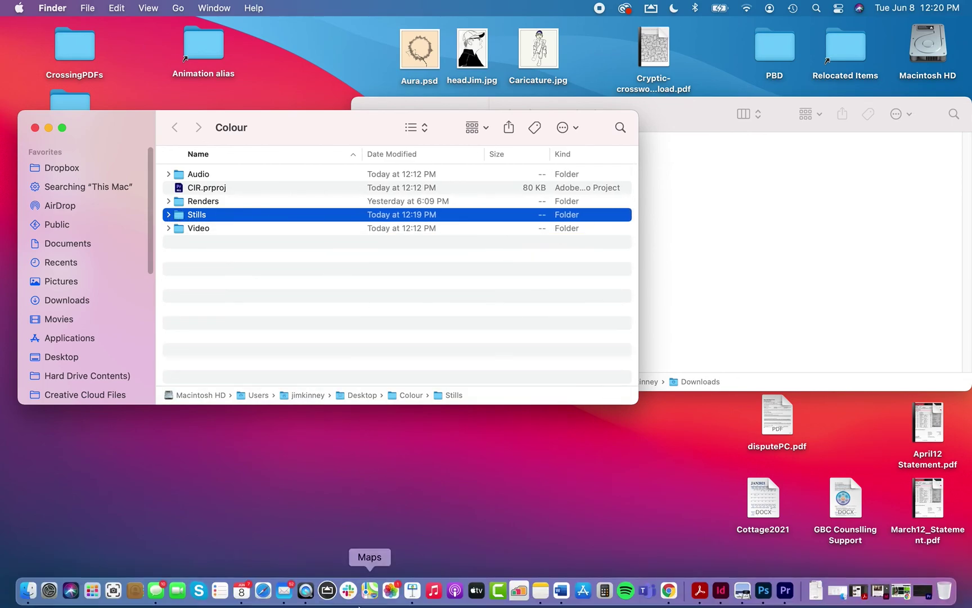